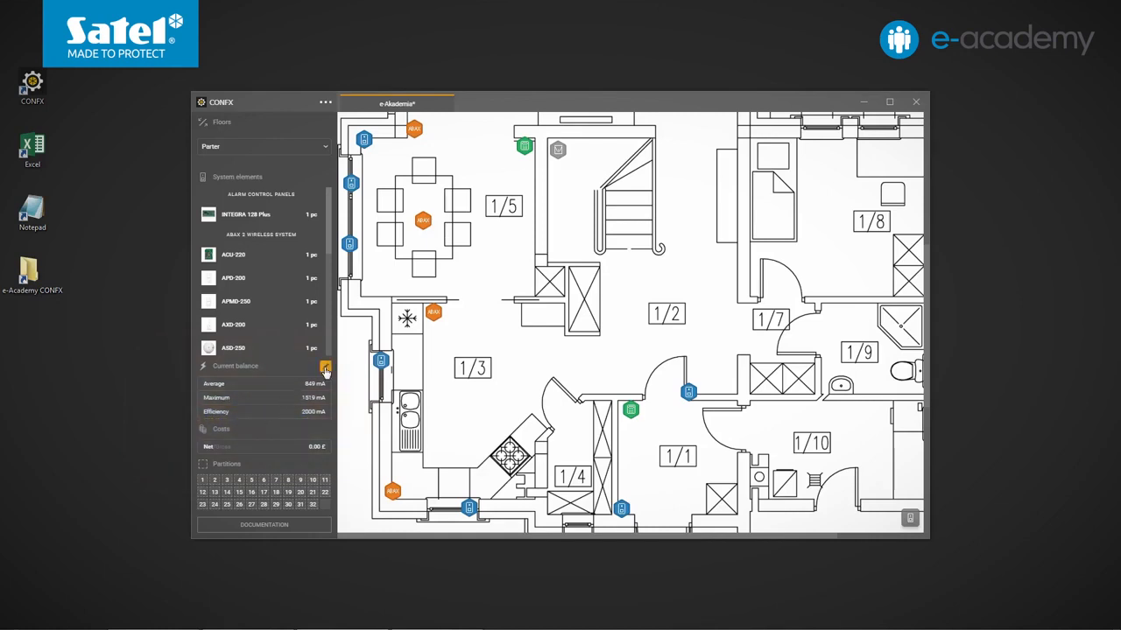
Set the expected operating time on battery to 24 h in the system's current balance
{"action": "left_click", "coordinate": [324, 369]}
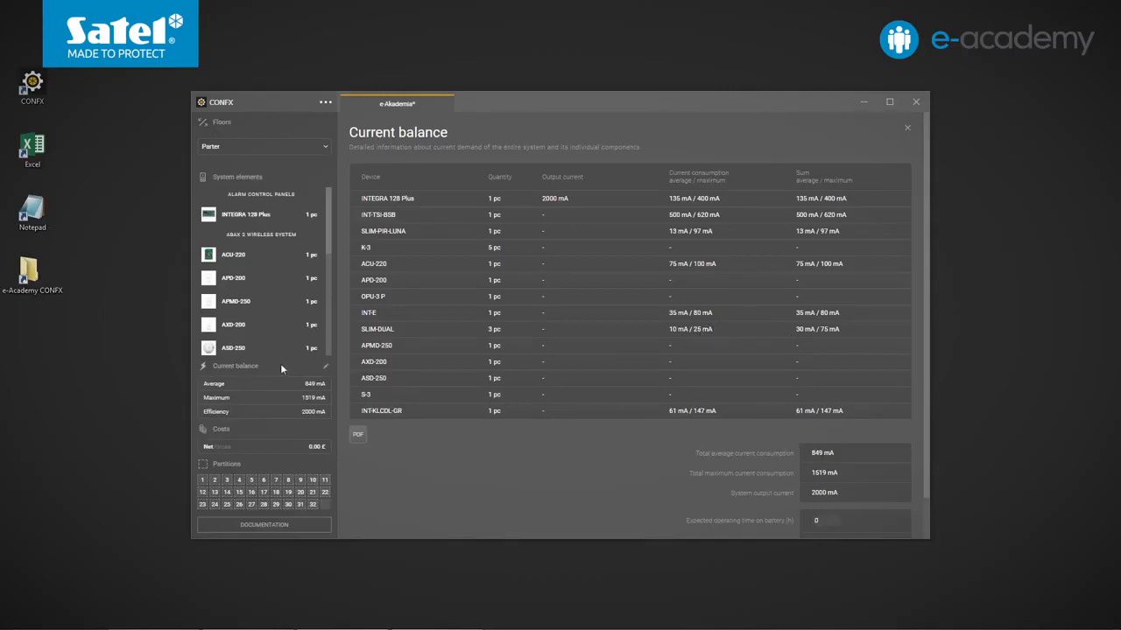
{"action": "scroll", "coordinate": [926, 480], "scroll_direction": "down", "scroll_amount": 1}
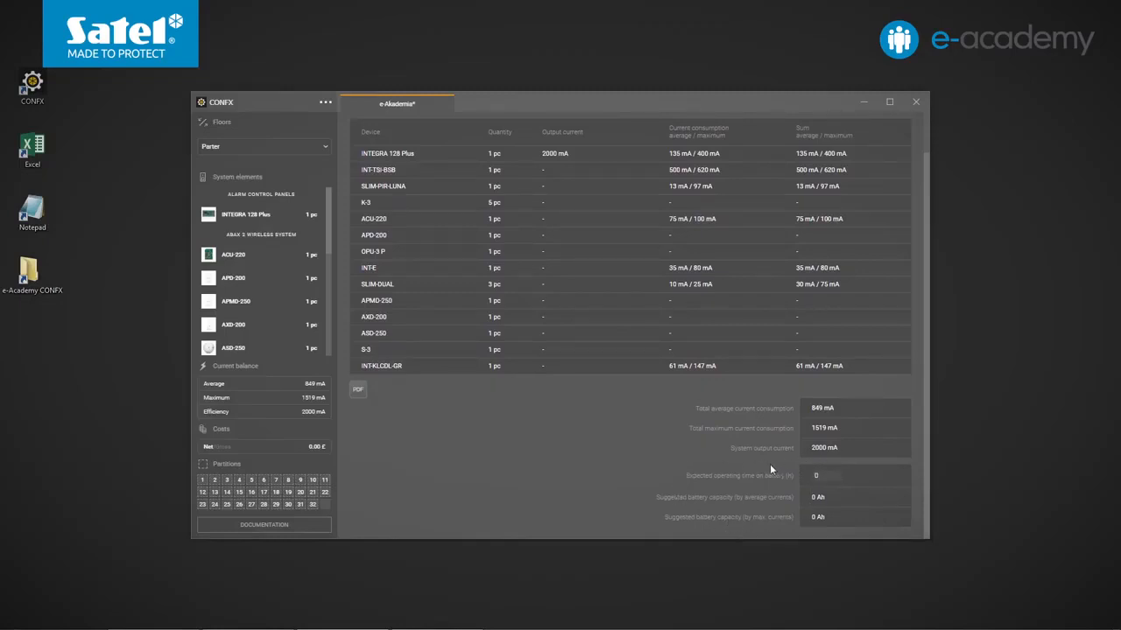
{"action": "left_click", "coordinate": [815, 475]}
{"action": "left_click", "coordinate": [831, 478]}
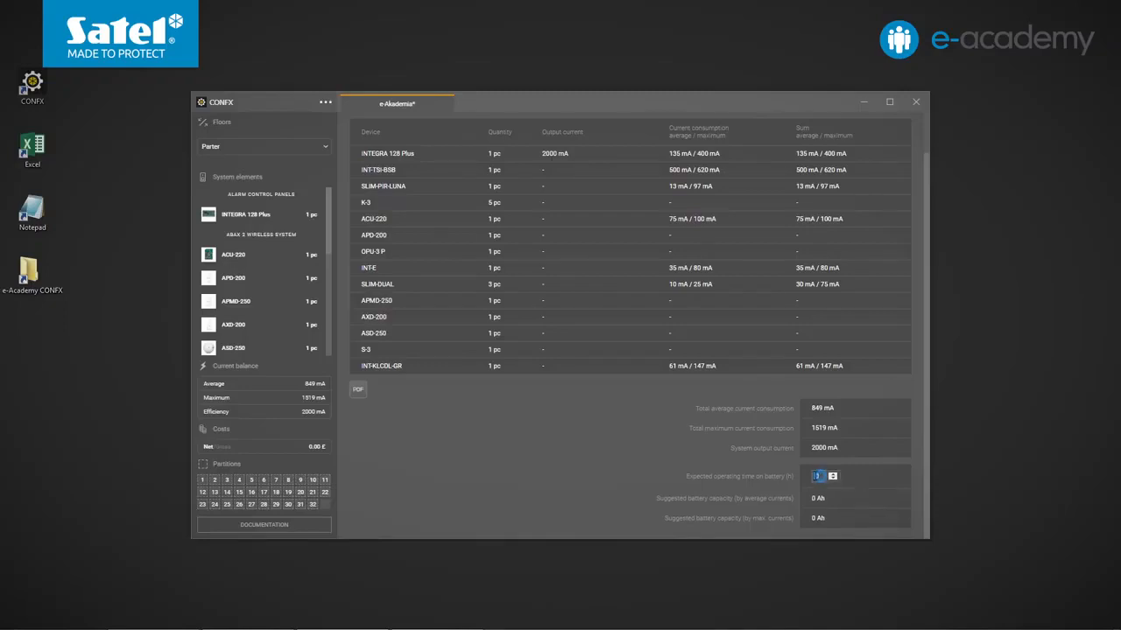
{"action": "type", "text": "24"}
{"action": "key", "text": "Return"}
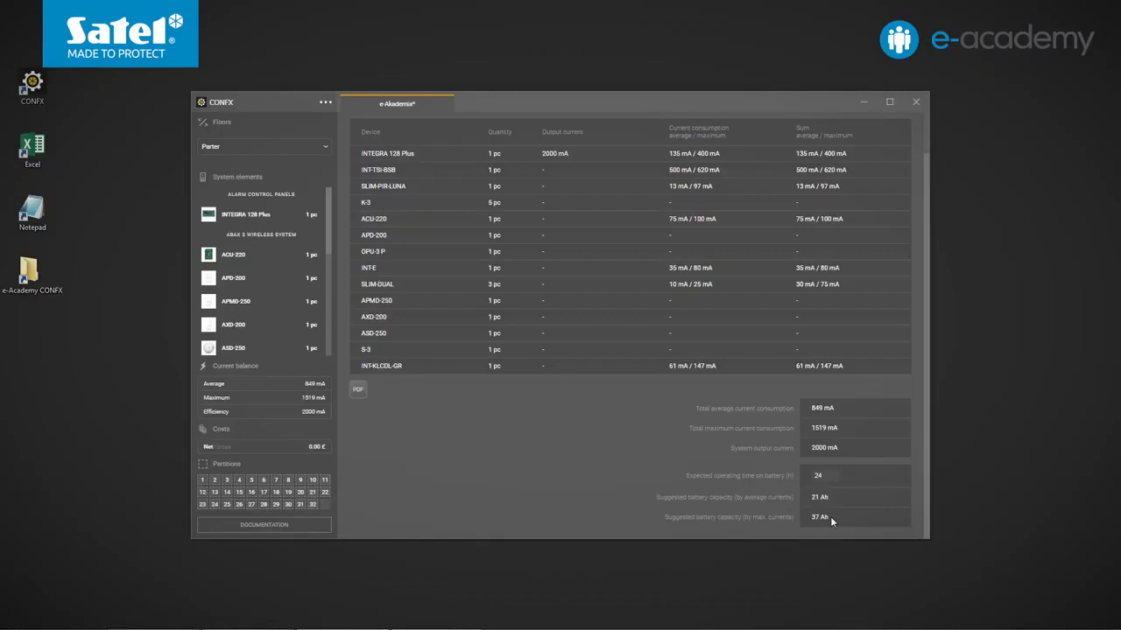
{"action": "left_click_drag", "start_coordinate": [926, 461], "coordinate": [920, 387]}
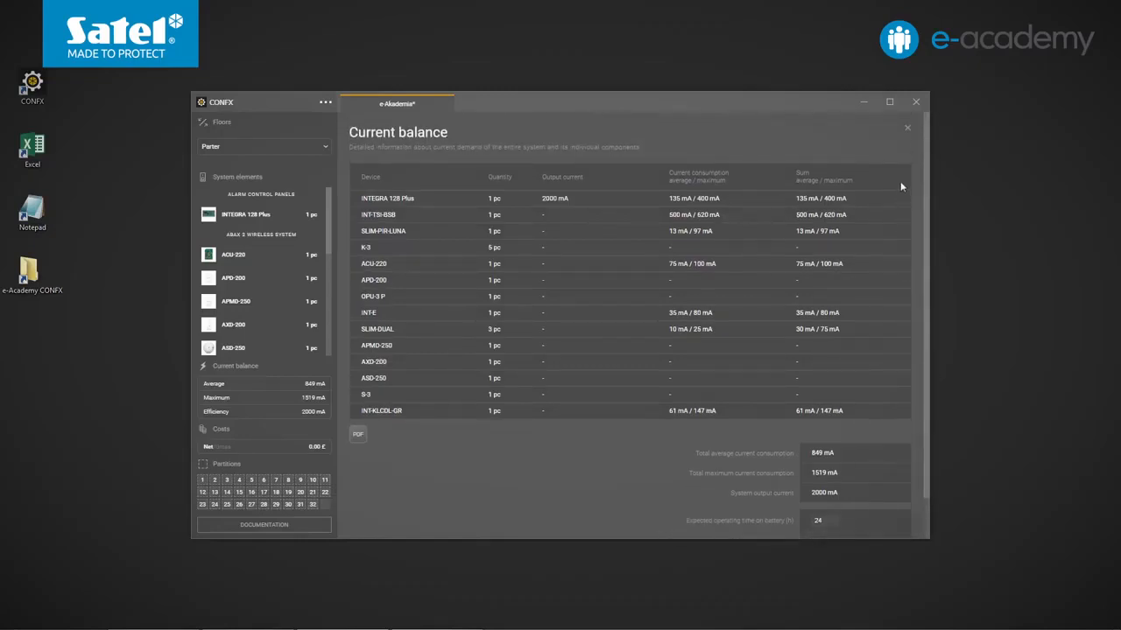
{"action": "left_click", "coordinate": [907, 130]}
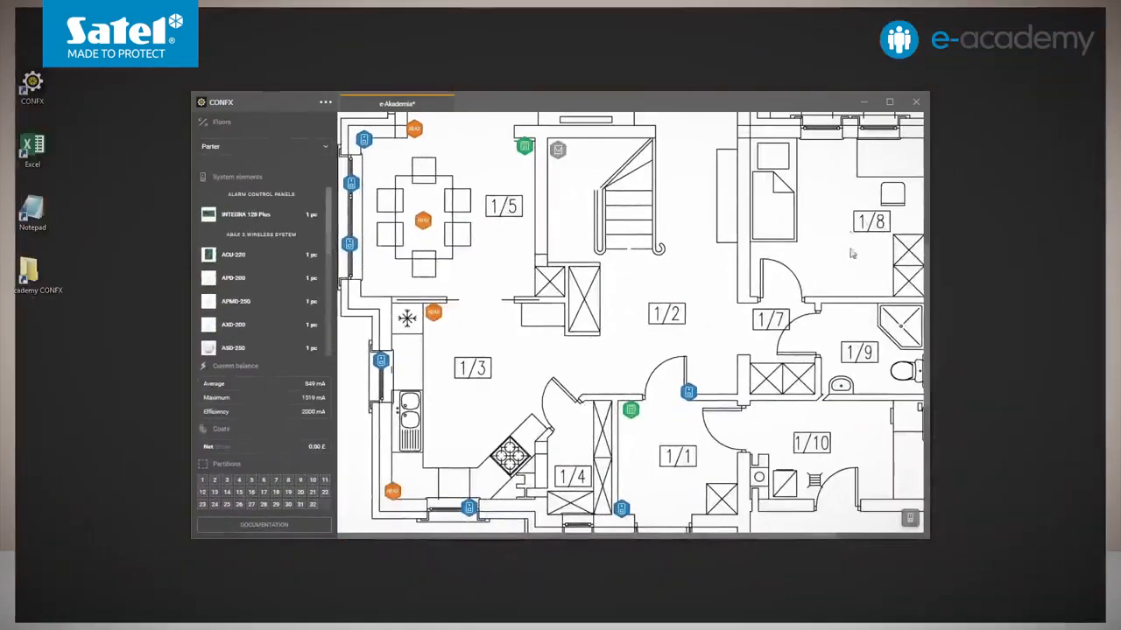
Place an SP-4003 R siren outside the outer wall of room 1/3 and check the system's current balance
{"action": "left_click", "coordinate": [910, 518]}
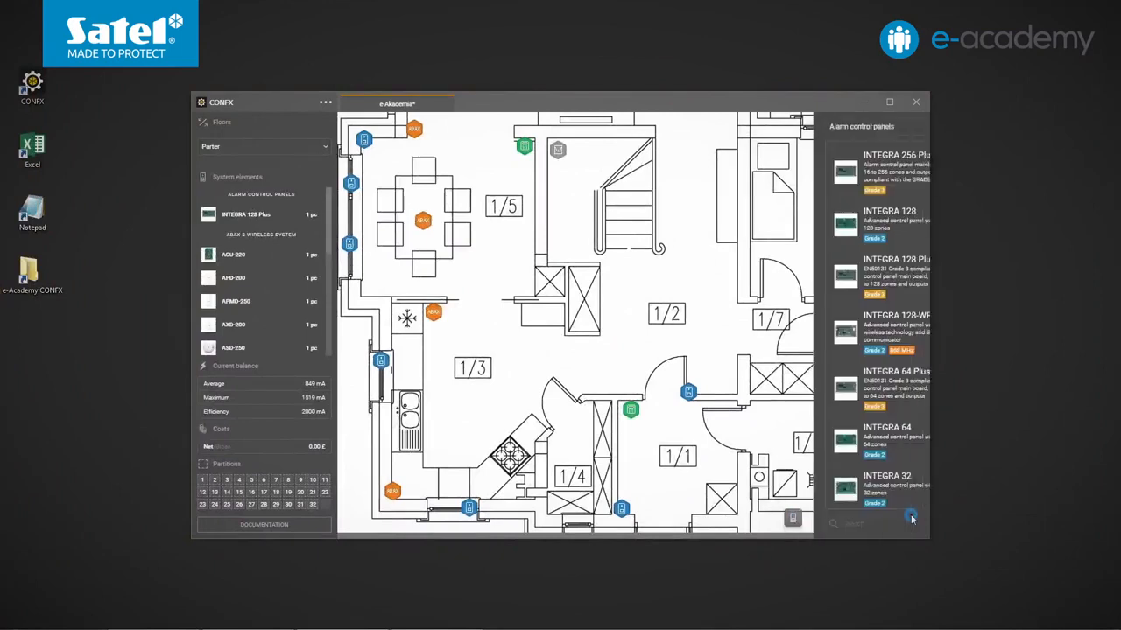
{"action": "left_click", "coordinate": [907, 130]}
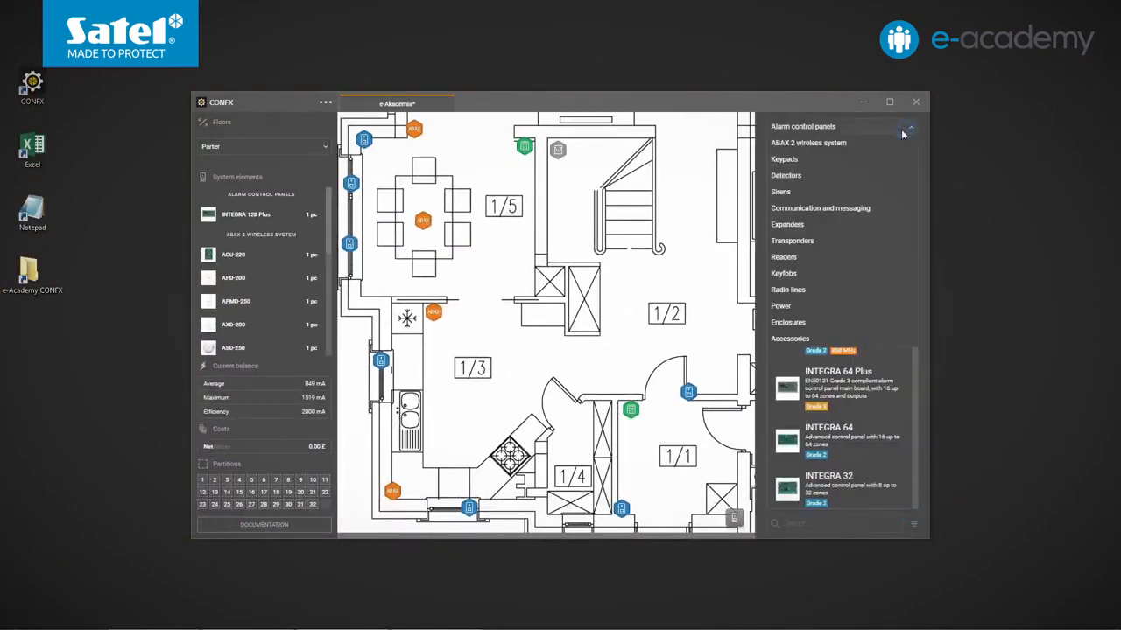
{"action": "left_click", "coordinate": [794, 193]}
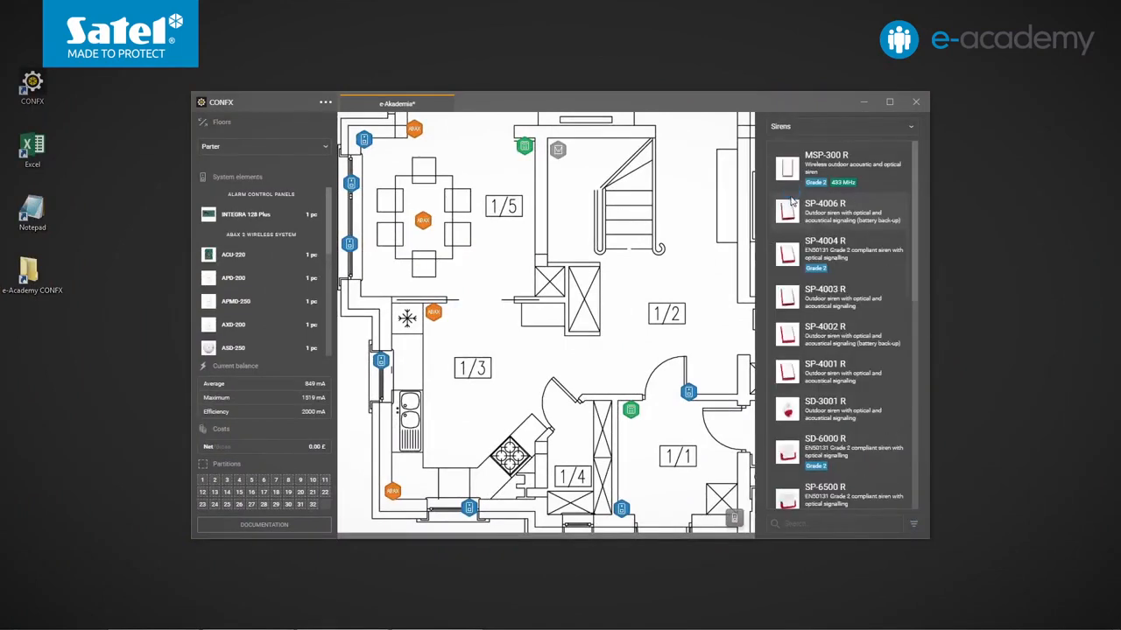
{"action": "left_click_drag", "start_coordinate": [821, 297], "coordinate": [364, 435]}
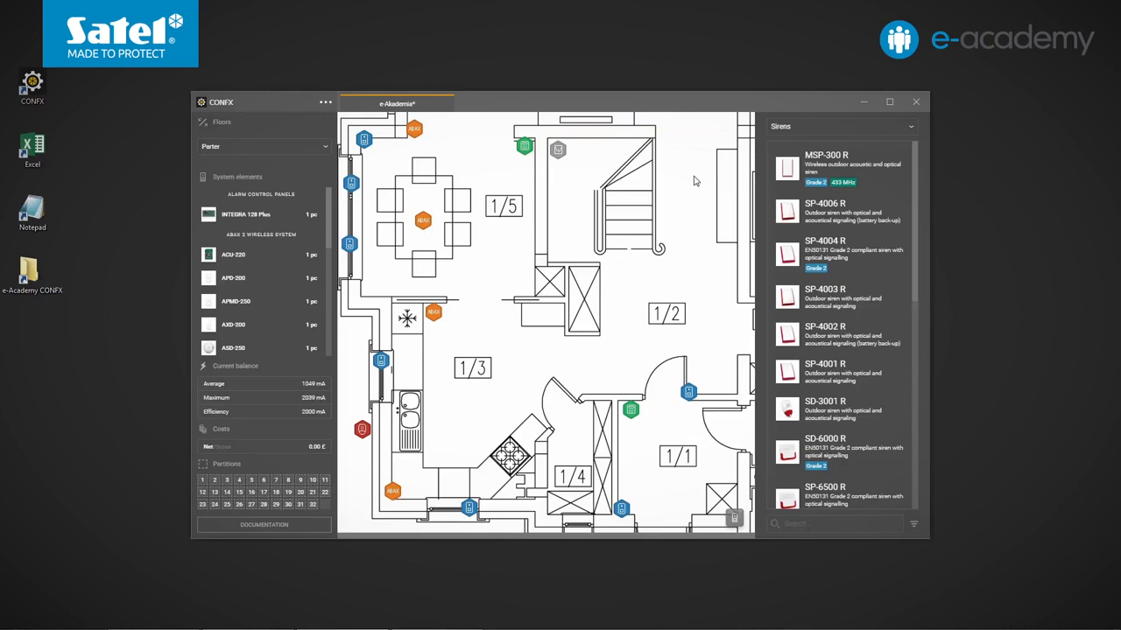
{"action": "mouse_move", "coordinate": [325, 373]}
{"action": "left_click", "coordinate": [325, 368]}
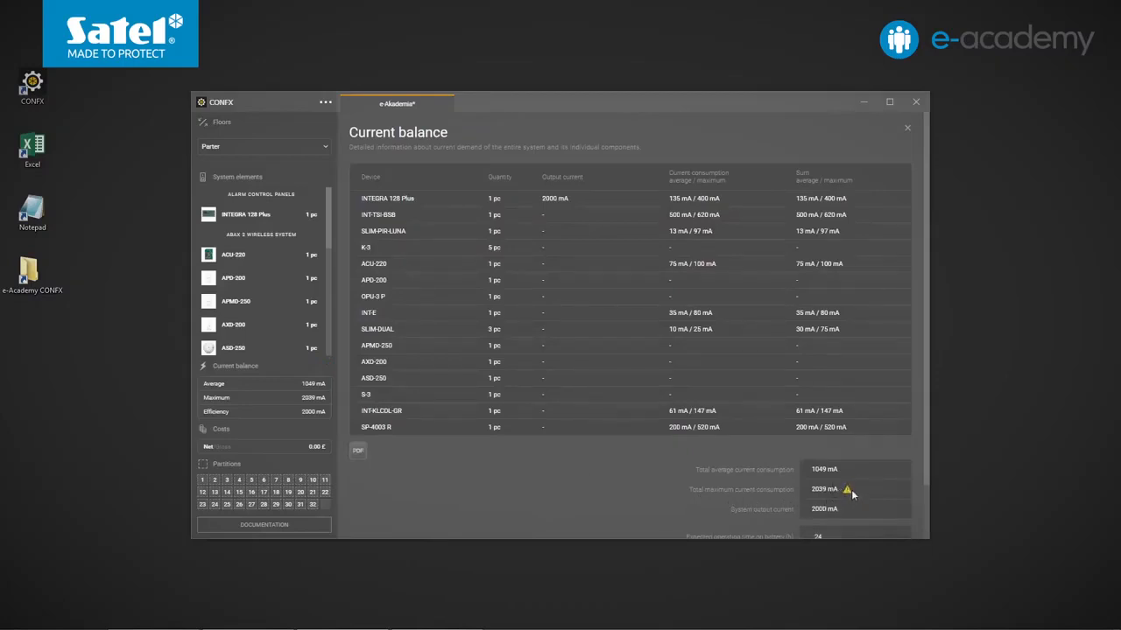
{"action": "left_click", "coordinate": [908, 130]}
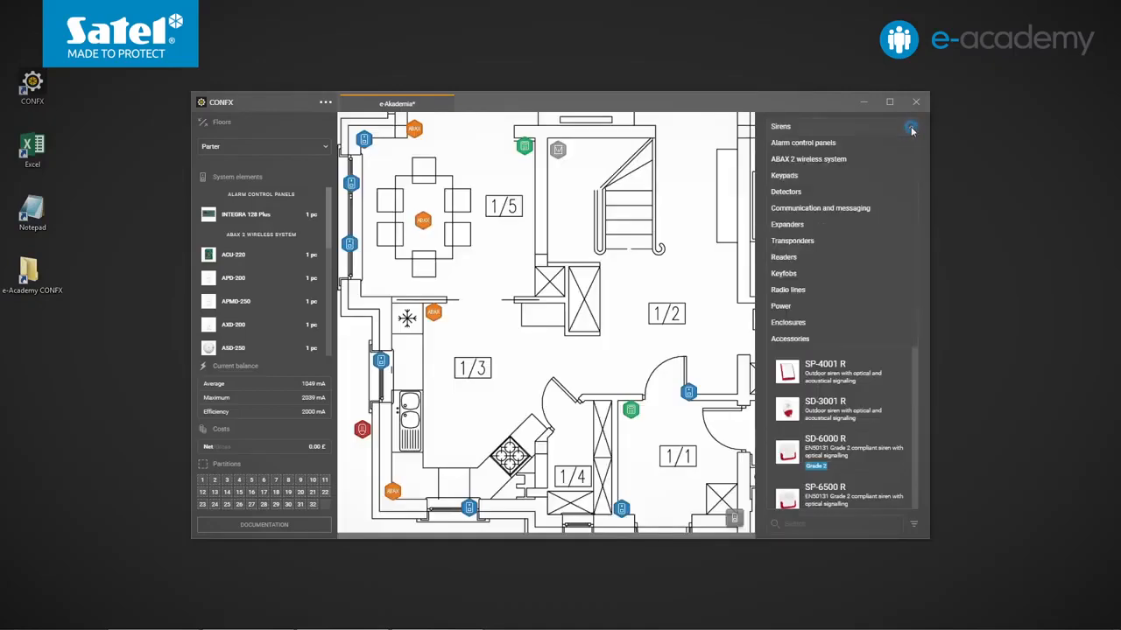
Add INT-TSI-BSB and INT-TSI-WSW keypads beside the upper wall of room 1/2 and check the system's current balance
{"action": "left_click", "coordinate": [793, 176]}
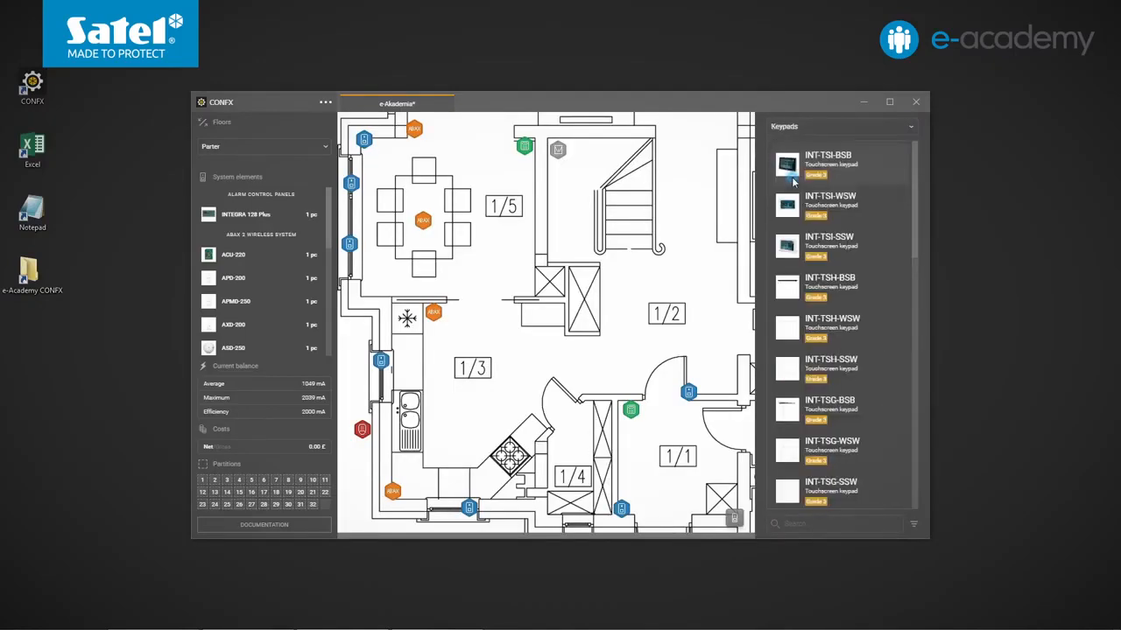
{"action": "left_click_drag", "start_coordinate": [818, 175], "coordinate": [725, 179]}
{"action": "left_click_drag", "start_coordinate": [809, 198], "coordinate": [721, 208]}
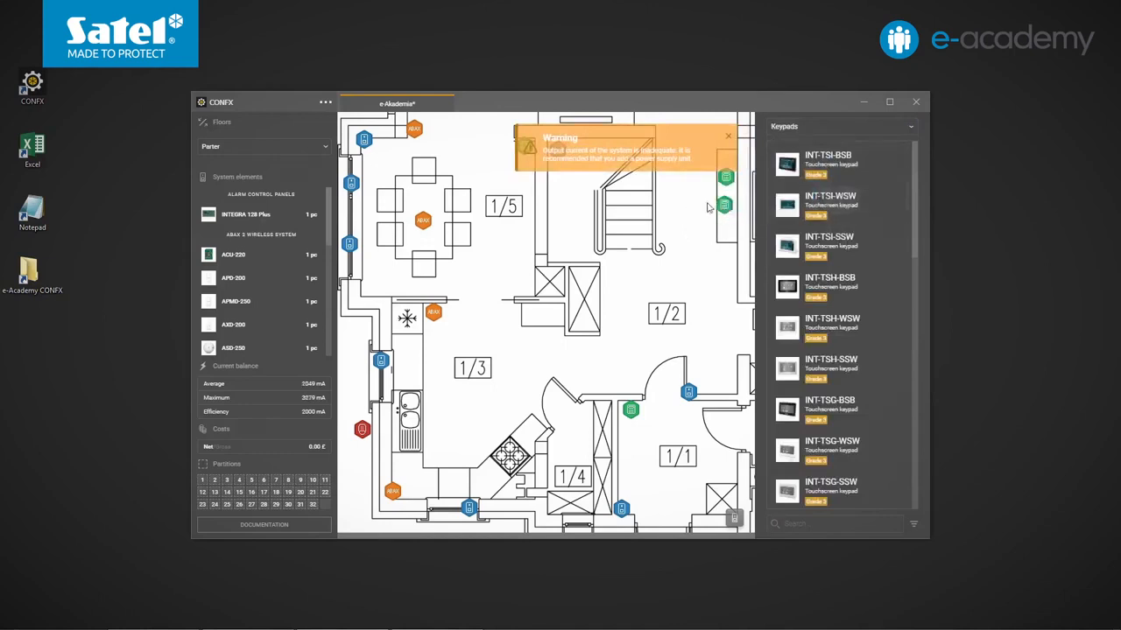
{"action": "left_click", "coordinate": [326, 368]}
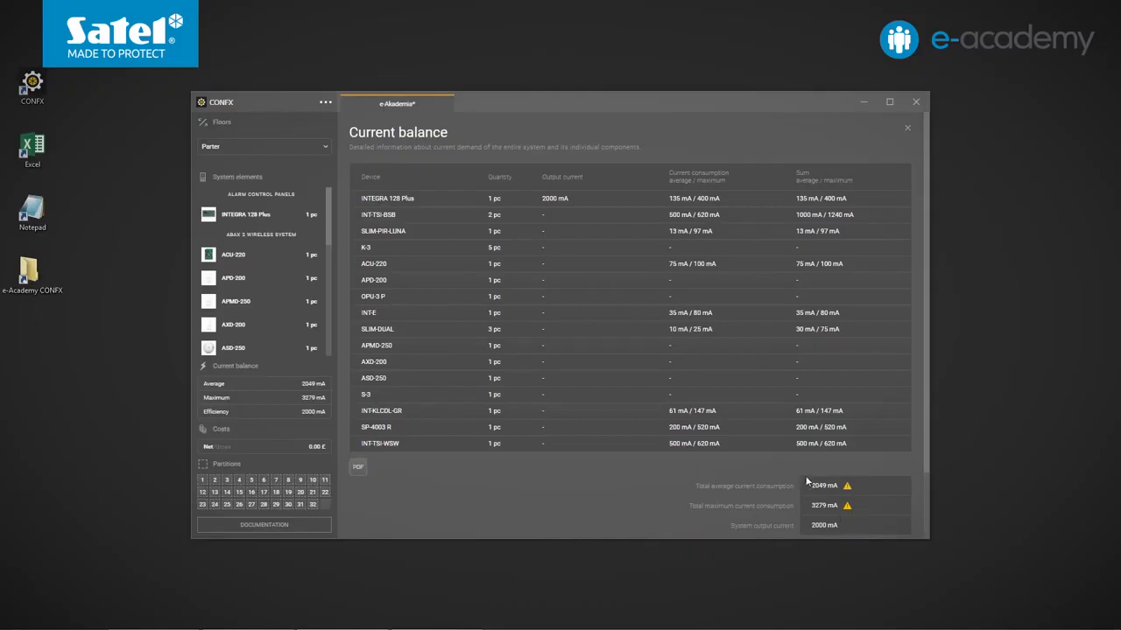
{"action": "left_click", "coordinate": [908, 130]}
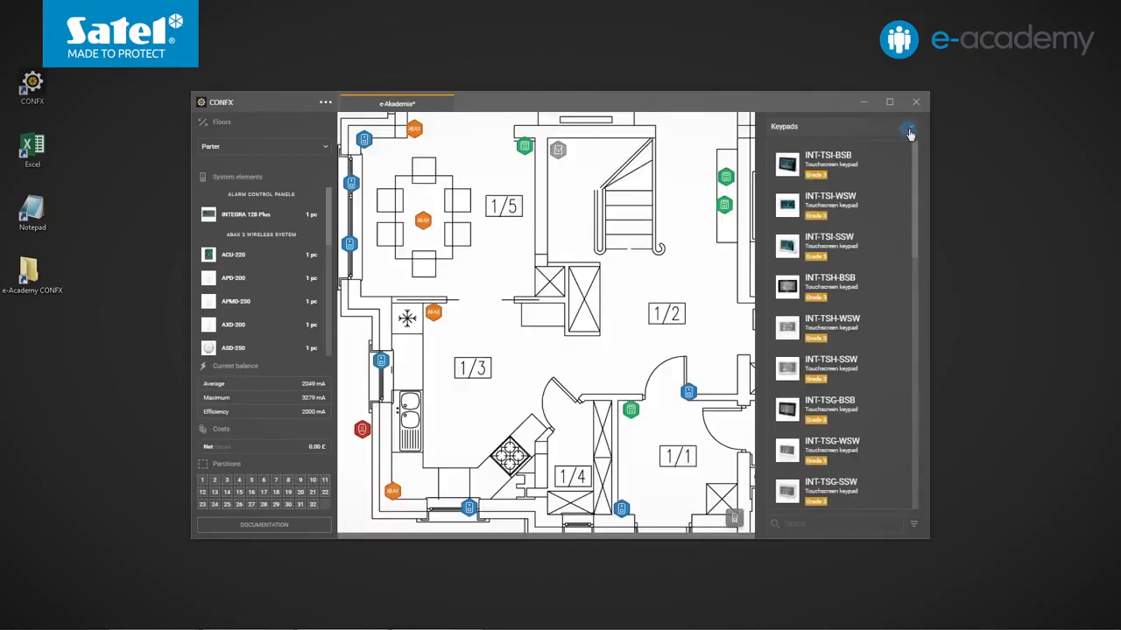
Place an APS-412 backup power supply below the two new keypads in room 1/2 and review the system's current balance
{"action": "left_click", "coordinate": [903, 131]}
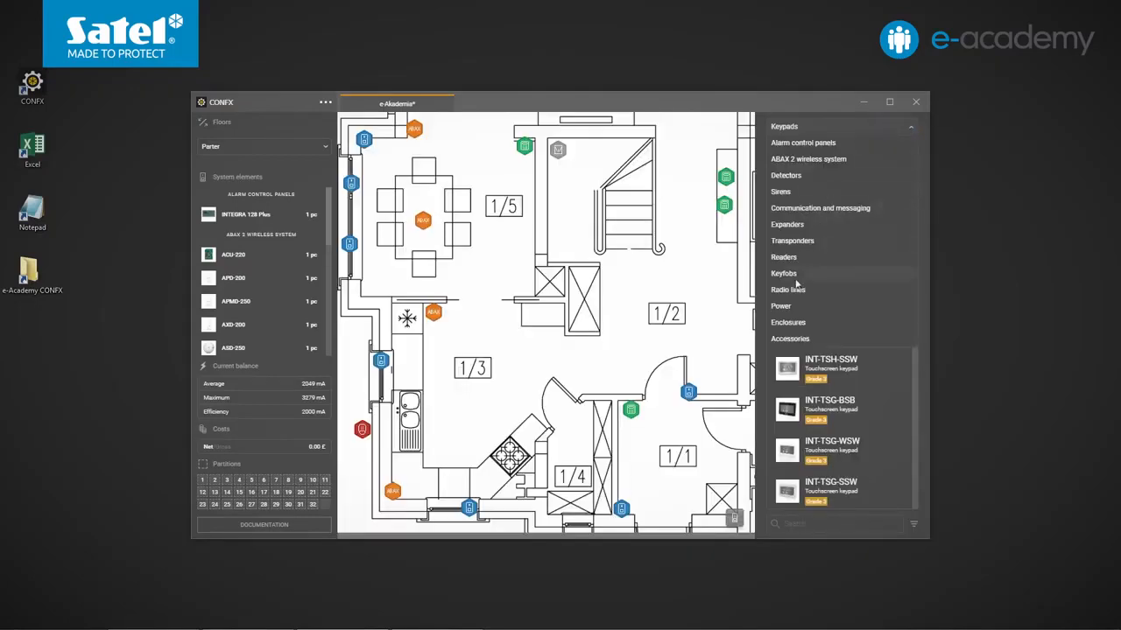
{"action": "left_click", "coordinate": [785, 306]}
{"action": "left_click_drag", "start_coordinate": [825, 280], "coordinate": [726, 246]}
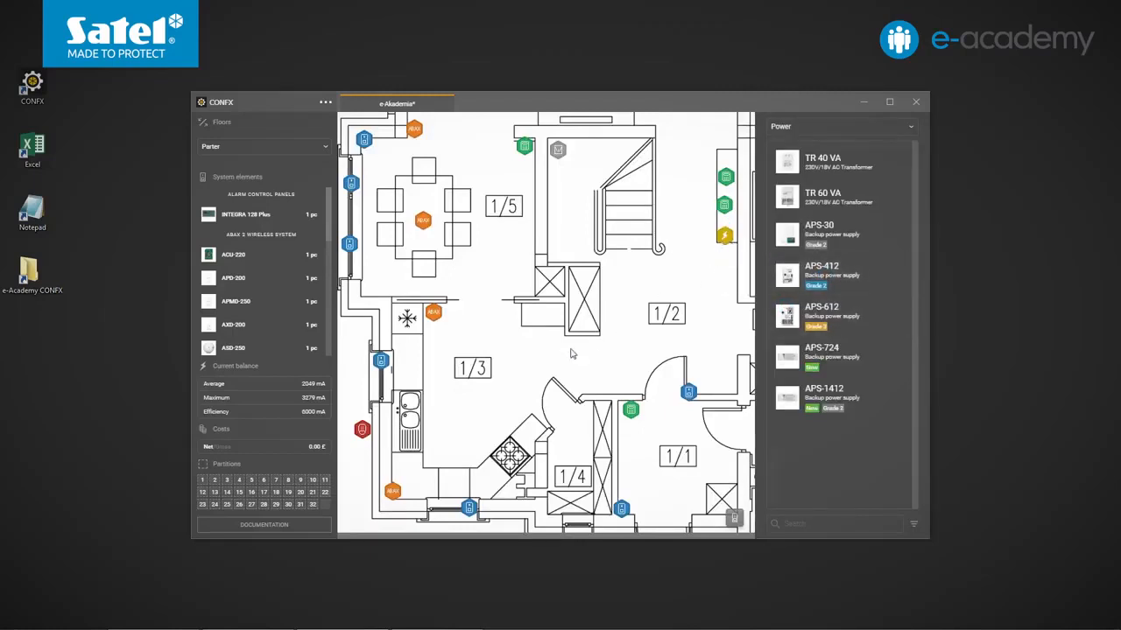
{"action": "left_click", "coordinate": [326, 367]}
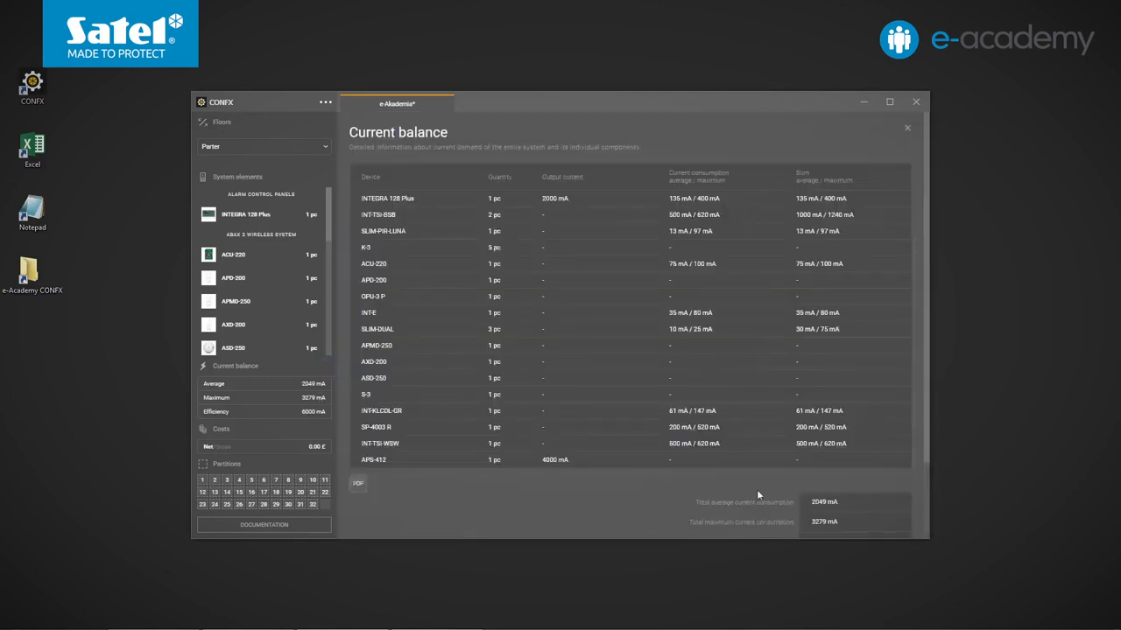
{"action": "scroll", "coordinate": [924, 453], "scroll_direction": "down", "scroll_amount": 1}
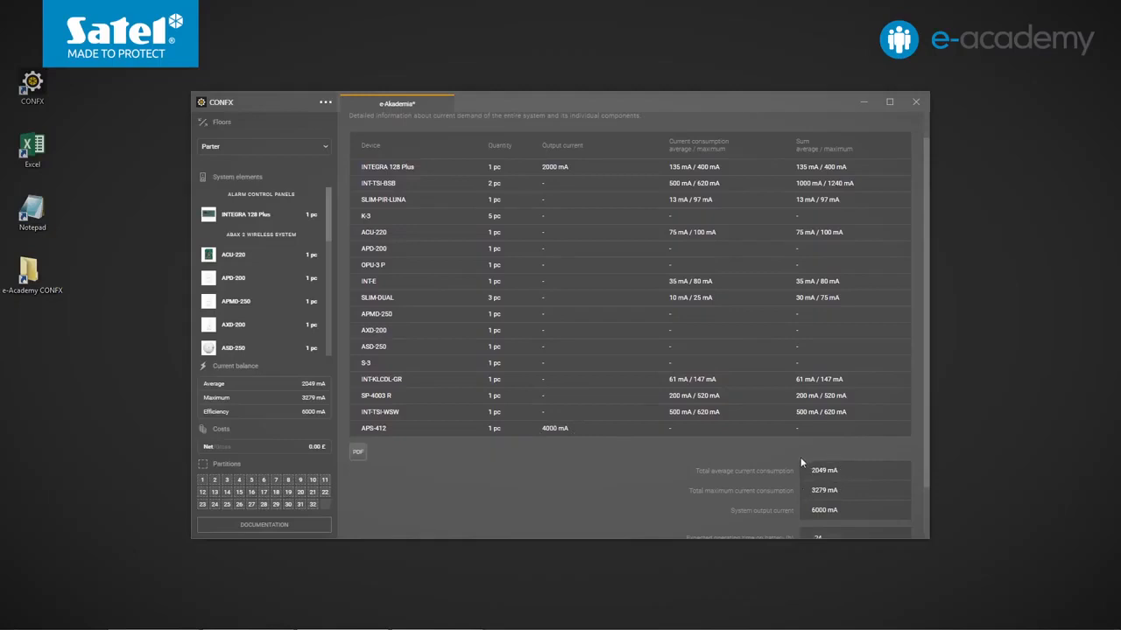
{"action": "scroll", "coordinate": [924, 263], "scroll_direction": "up", "scroll_amount": 1}
{"action": "left_click", "coordinate": [907, 128]}
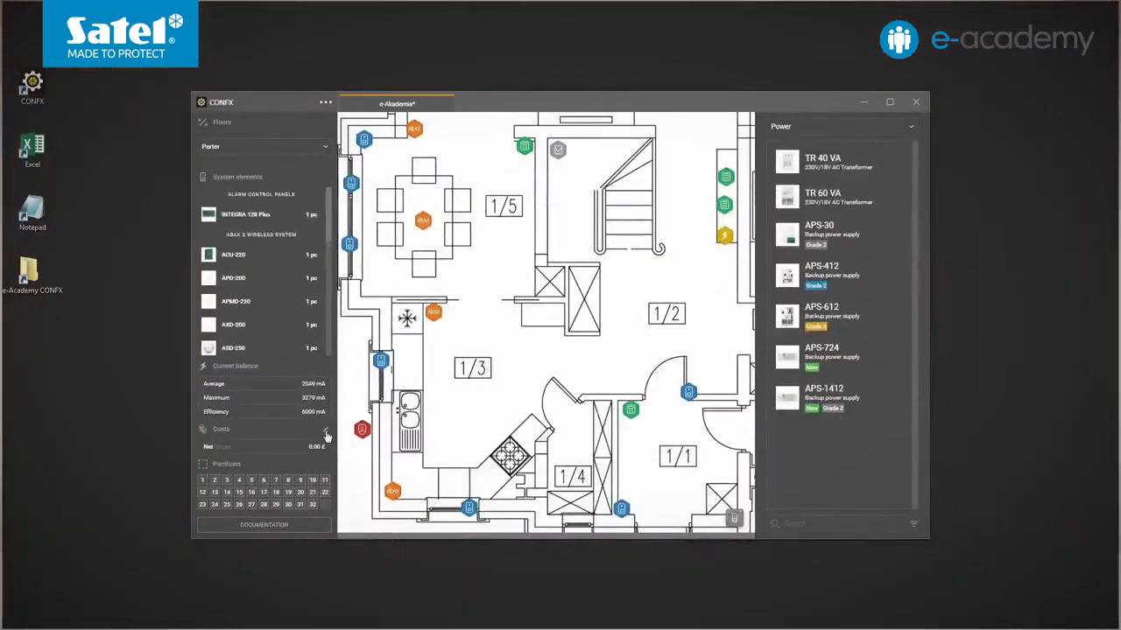
Bring up the system costs and try adjusting the discount of the INTEGRA 128 Plus up and back down
{"action": "left_click", "coordinate": [325, 433]}
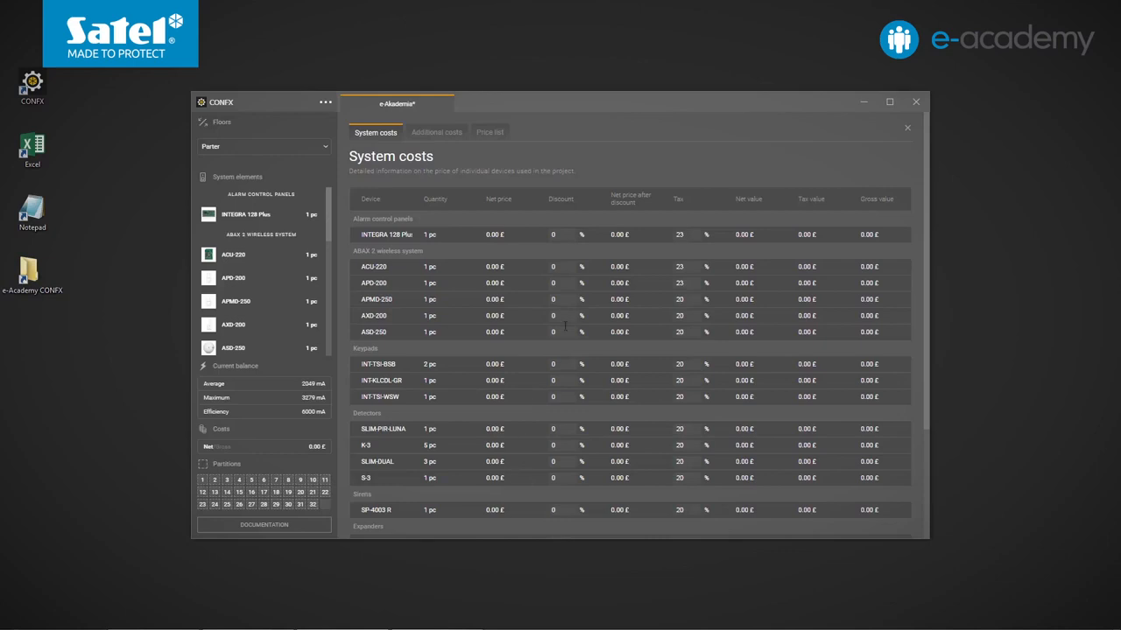
{"action": "left_click", "coordinate": [569, 233]}
{"action": "left_click", "coordinate": [570, 233]}
{"action": "left_click", "coordinate": [570, 237]}
{"action": "left_click", "coordinate": [570, 237]}
Try adjusting the tax rates of the INTEGRA 128 Plus and the ACU-220 up and back down
{"action": "left_click", "coordinate": [695, 233]}
{"action": "left_click", "coordinate": [694, 233]}
{"action": "left_click", "coordinate": [694, 237]}
{"action": "left_click", "coordinate": [694, 237]}
{"action": "left_click", "coordinate": [695, 237]}
{"action": "left_click", "coordinate": [694, 265]}
{"action": "left_click", "coordinate": [695, 265]}
{"action": "left_click", "coordinate": [695, 270]}
{"action": "left_click", "coordinate": [695, 270]}
Examine the mark-up setting and the net and gross totals at the end of the system costs
{"action": "left_click_drag", "start_coordinate": [923, 208], "coordinate": [931, 350]}
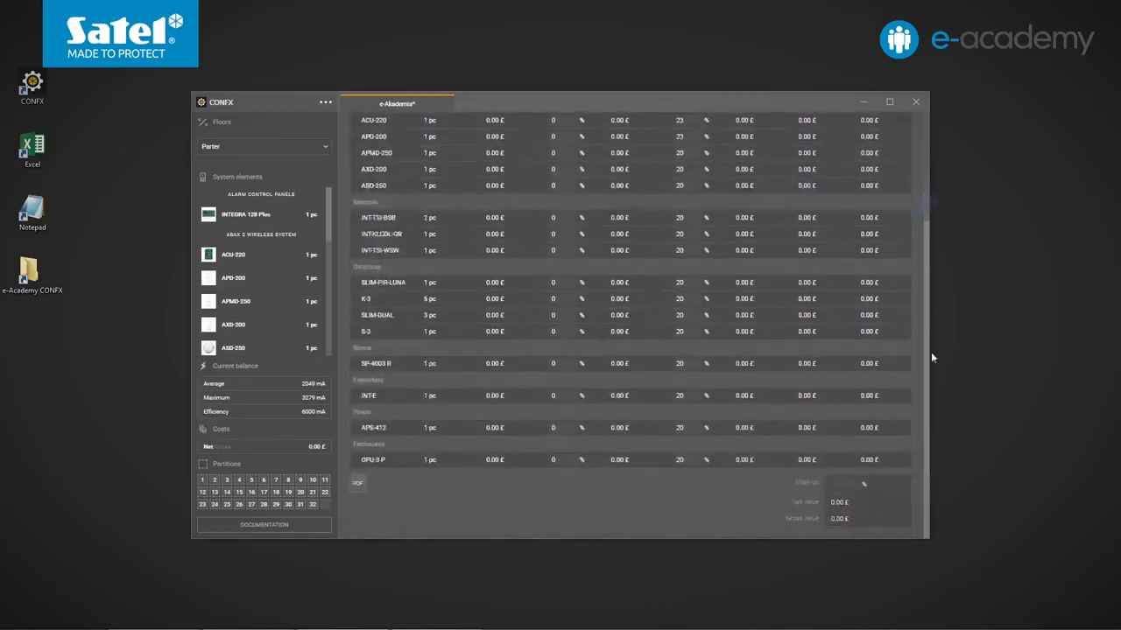
{"action": "left_click", "coordinate": [852, 483]}
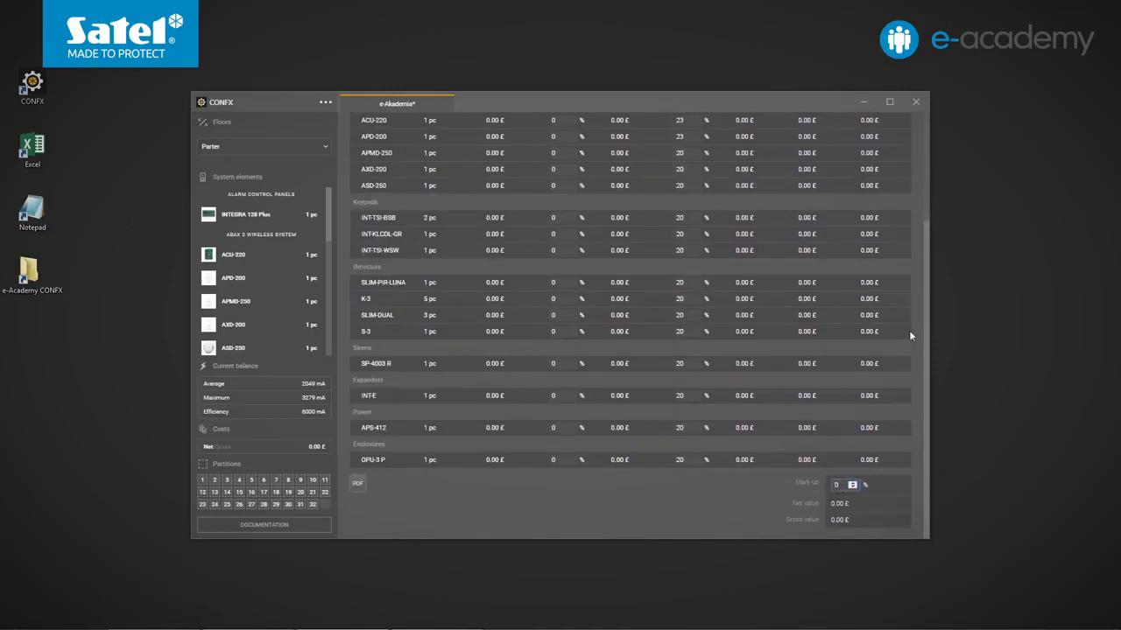
{"action": "left_click_drag", "start_coordinate": [923, 326], "coordinate": [912, 206]}
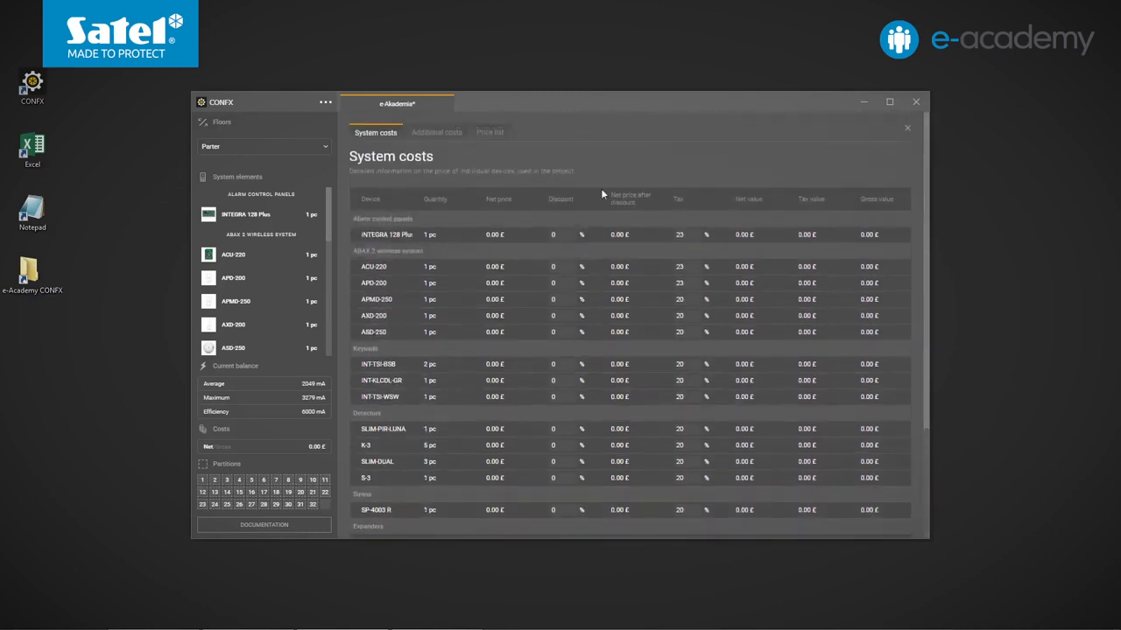
Browse the Official price list's alarm control panel, ABAX 2 wireless system and keypad categories
{"action": "left_click", "coordinate": [491, 136]}
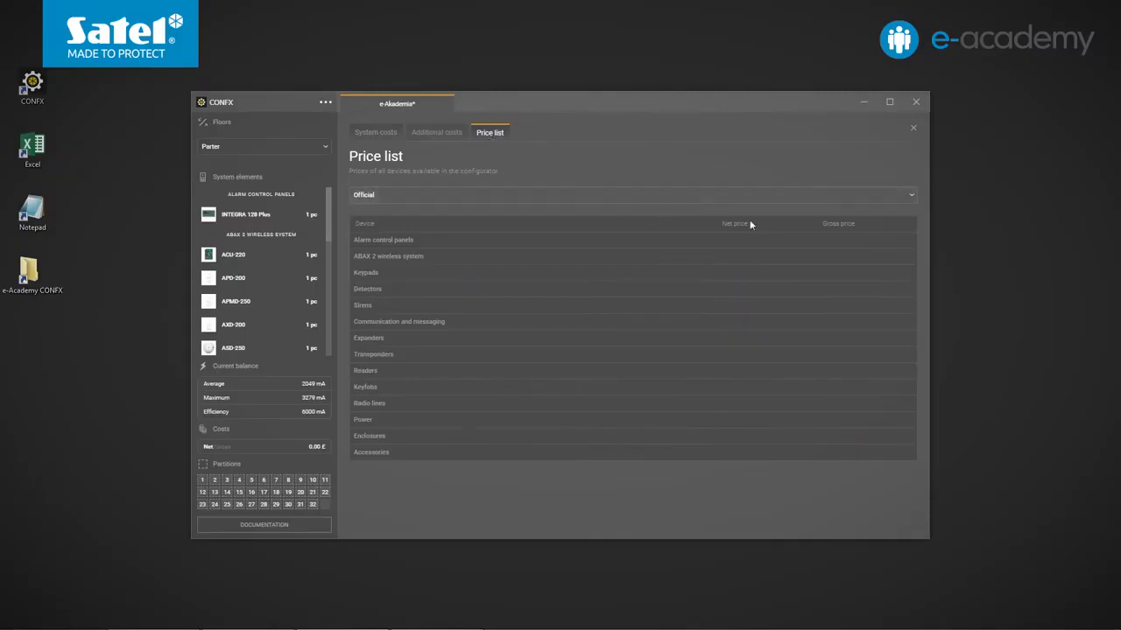
{"action": "left_click", "coordinate": [907, 200]}
{"action": "left_click", "coordinate": [908, 201]}
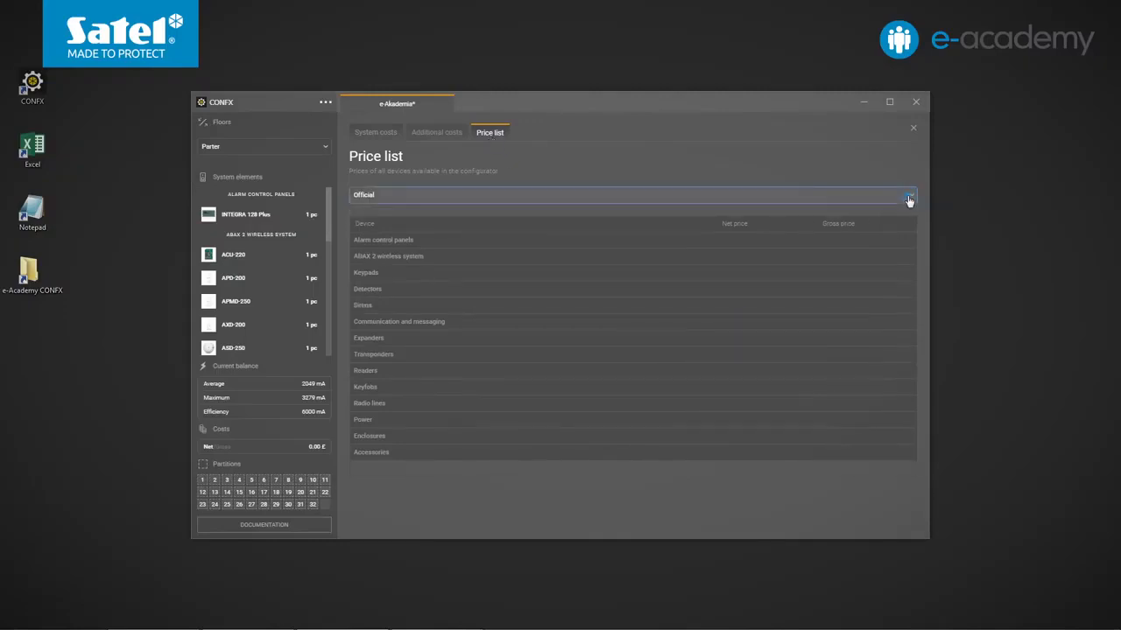
{"action": "left_click", "coordinate": [410, 244]}
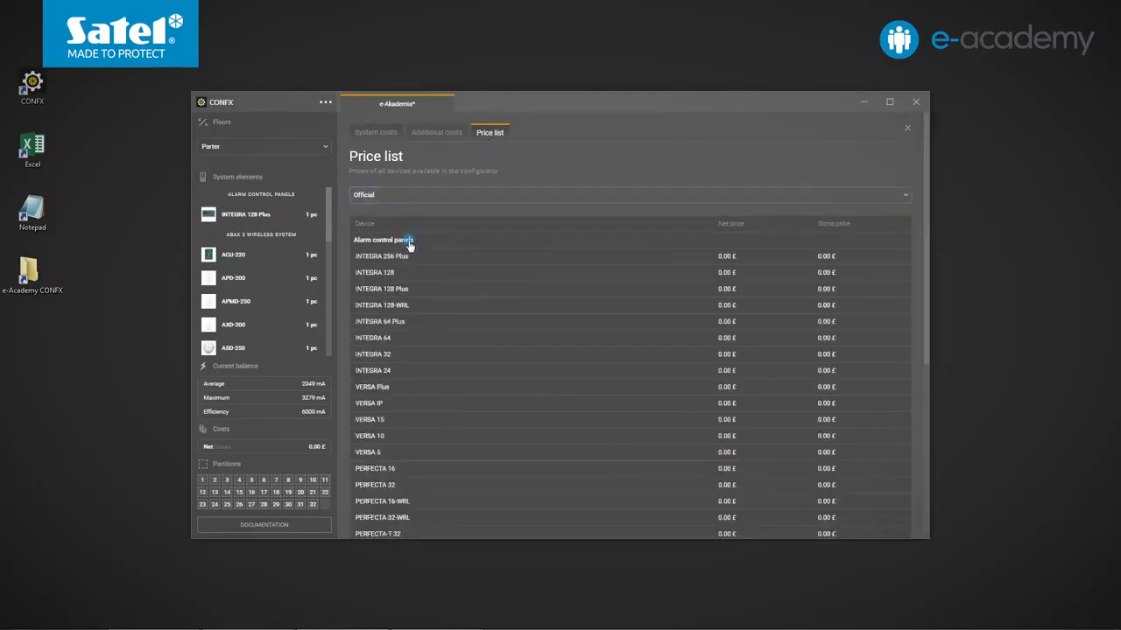
{"action": "left_click", "coordinate": [411, 244]}
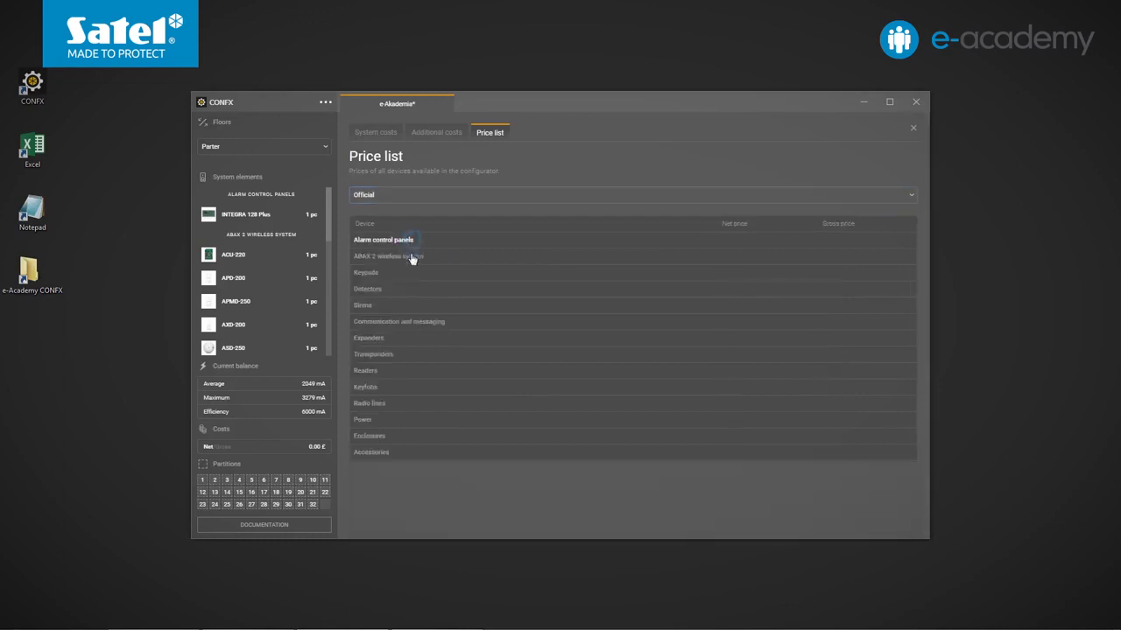
{"action": "left_click", "coordinate": [410, 259]}
{"action": "left_click", "coordinate": [411, 259]}
{"action": "left_click", "coordinate": [375, 274]}
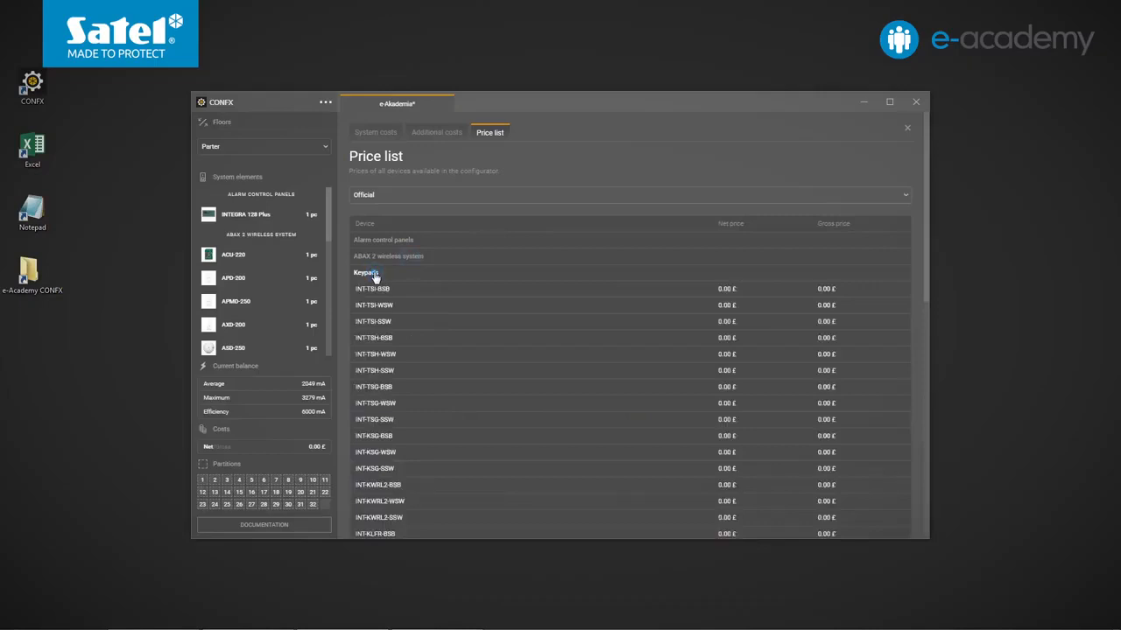
{"action": "left_click", "coordinate": [375, 274]}
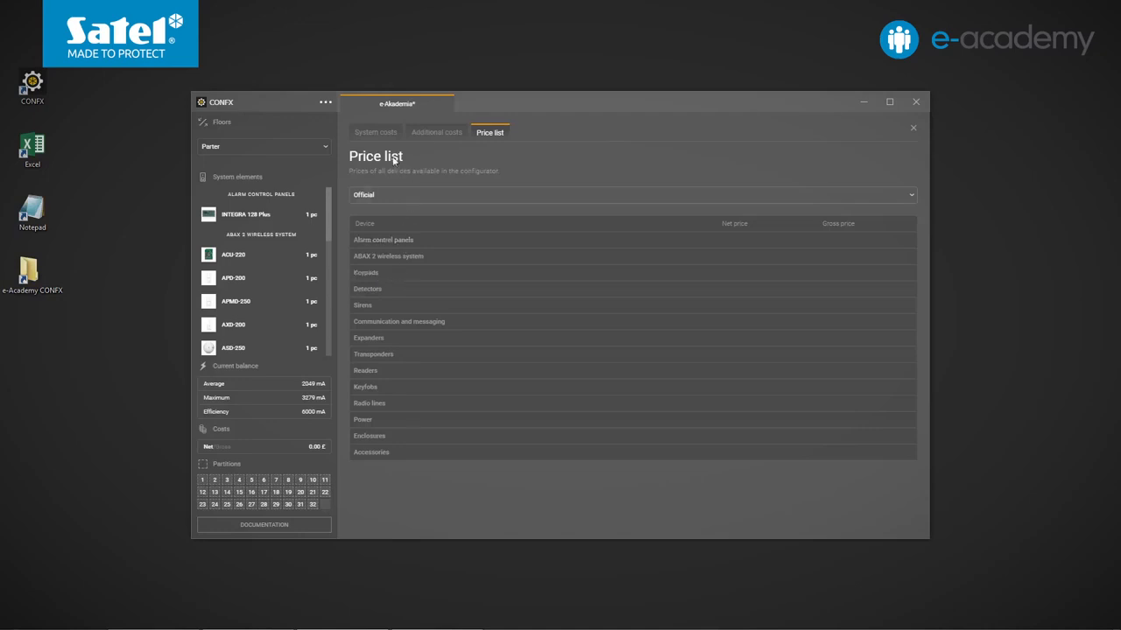
Open the global program settings, view the CSV price list import, and cancel it
{"action": "left_click", "coordinate": [325, 103]}
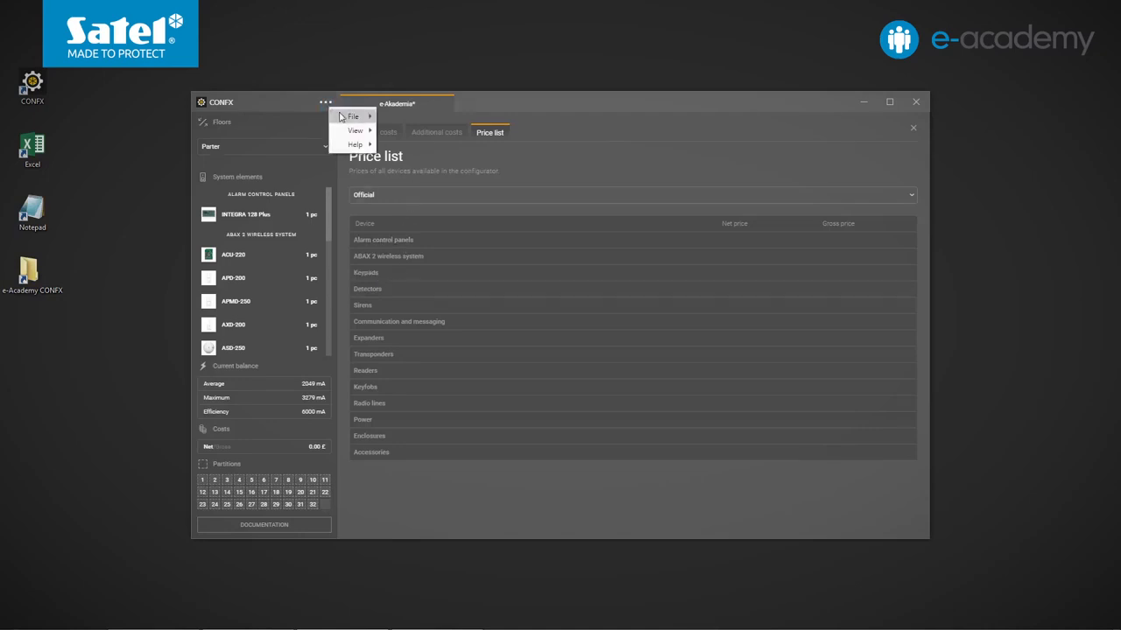
{"action": "mouse_move", "coordinate": [355, 118]}
{"action": "left_click", "coordinate": [411, 186]}
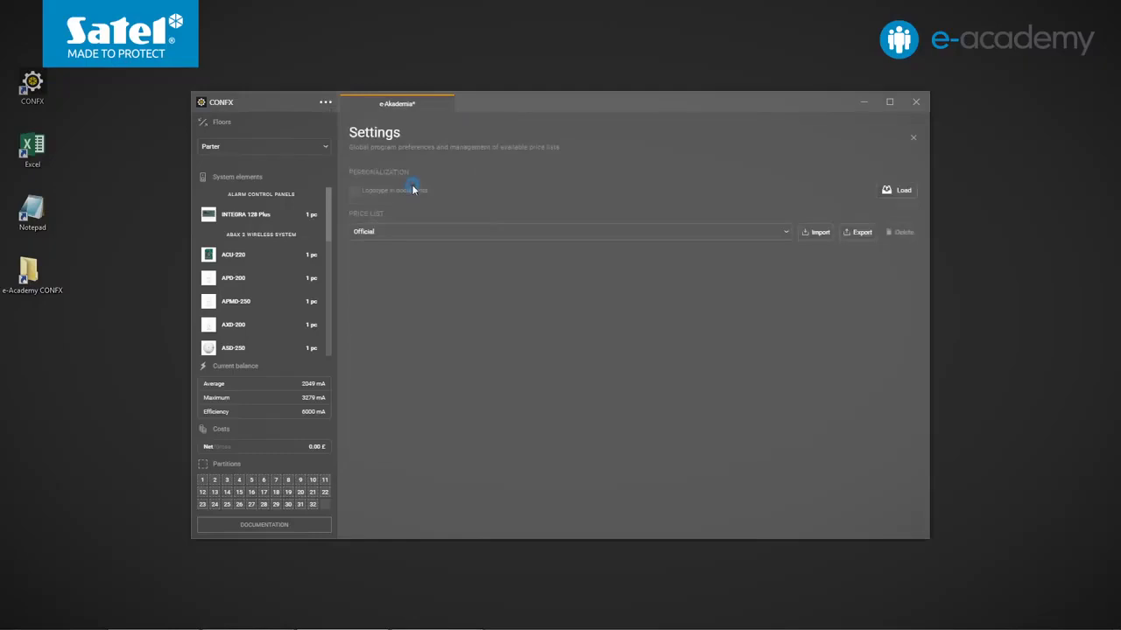
{"action": "left_click", "coordinate": [816, 235]}
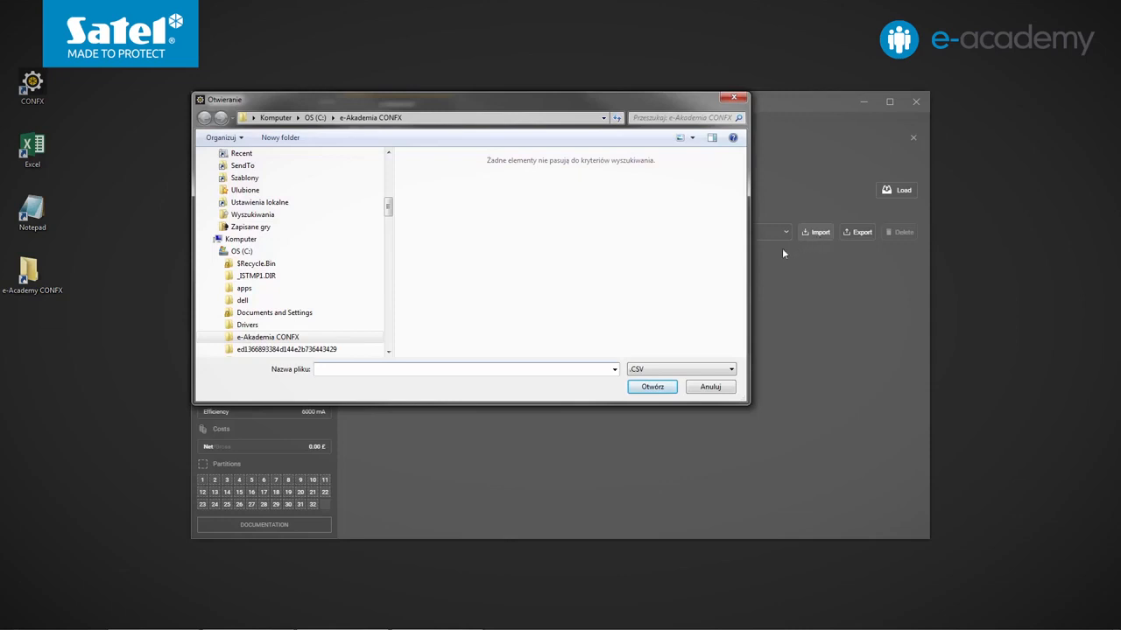
{"action": "left_click", "coordinate": [721, 386]}
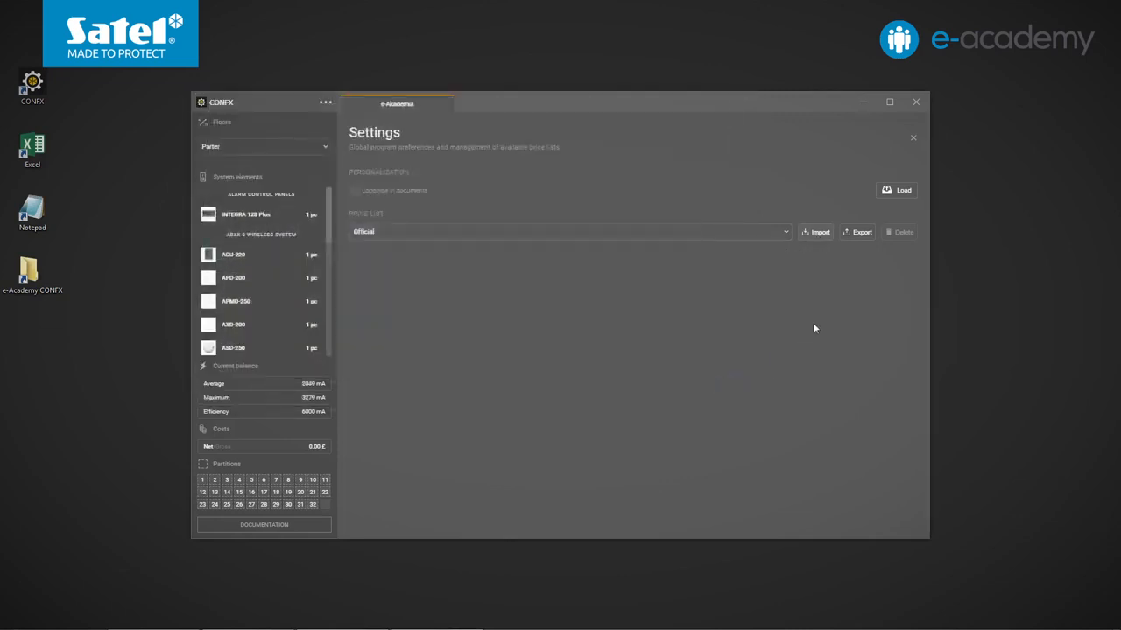
Export the Official price list as the CSV file e-Academy and open that file in Notepad
{"action": "left_click", "coordinate": [863, 232]}
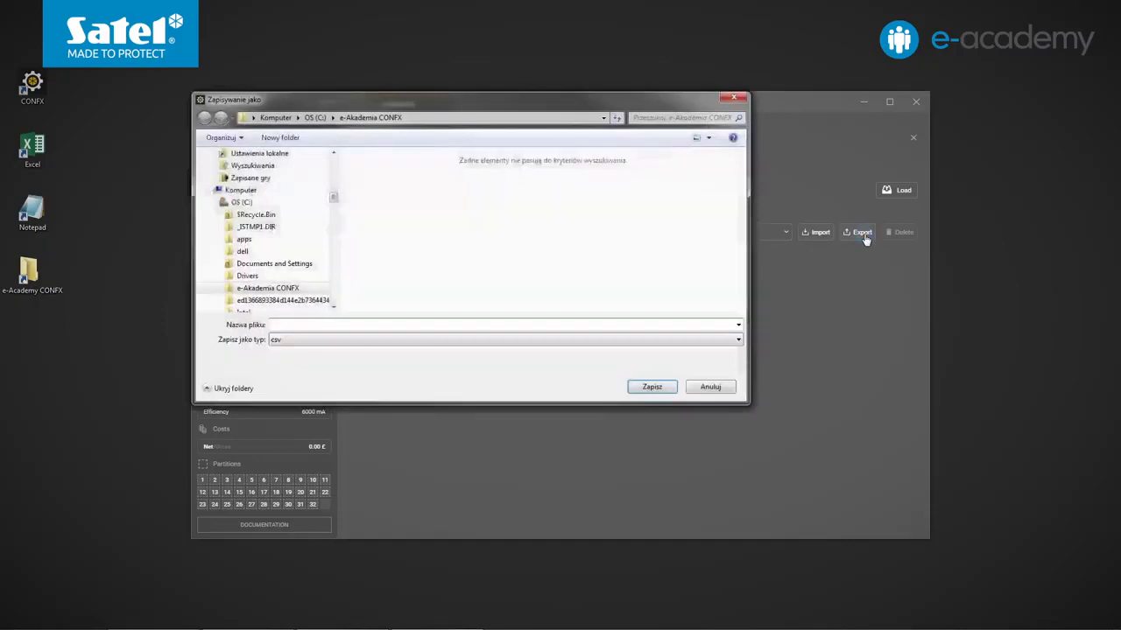
{"action": "type", "text": "e-Akademia"}
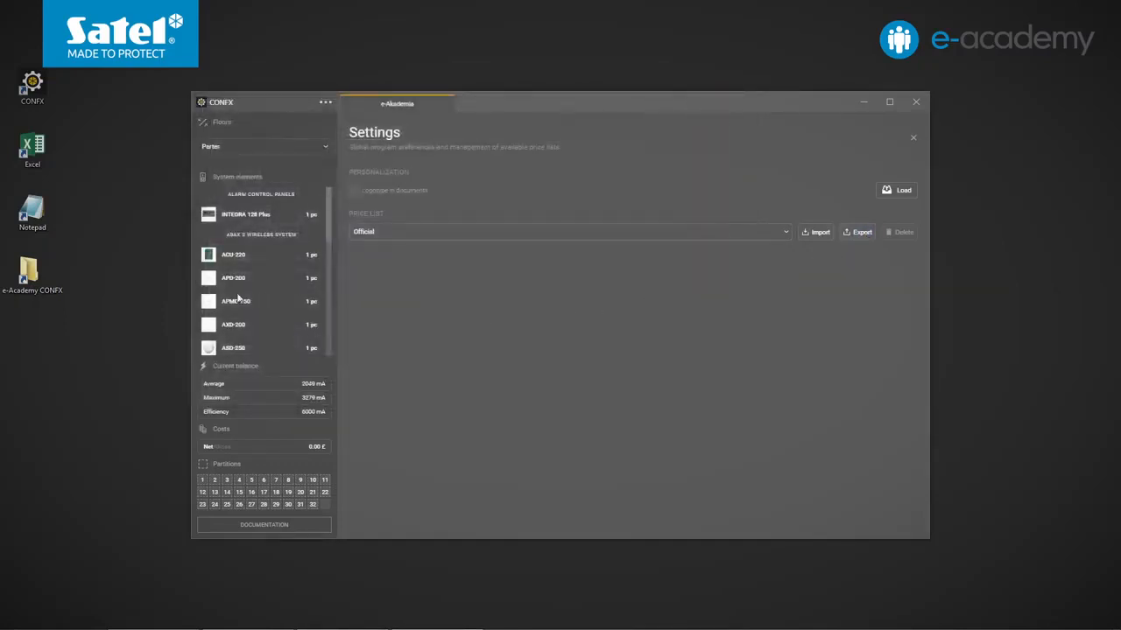
{"action": "double_click", "coordinate": [33, 214]}
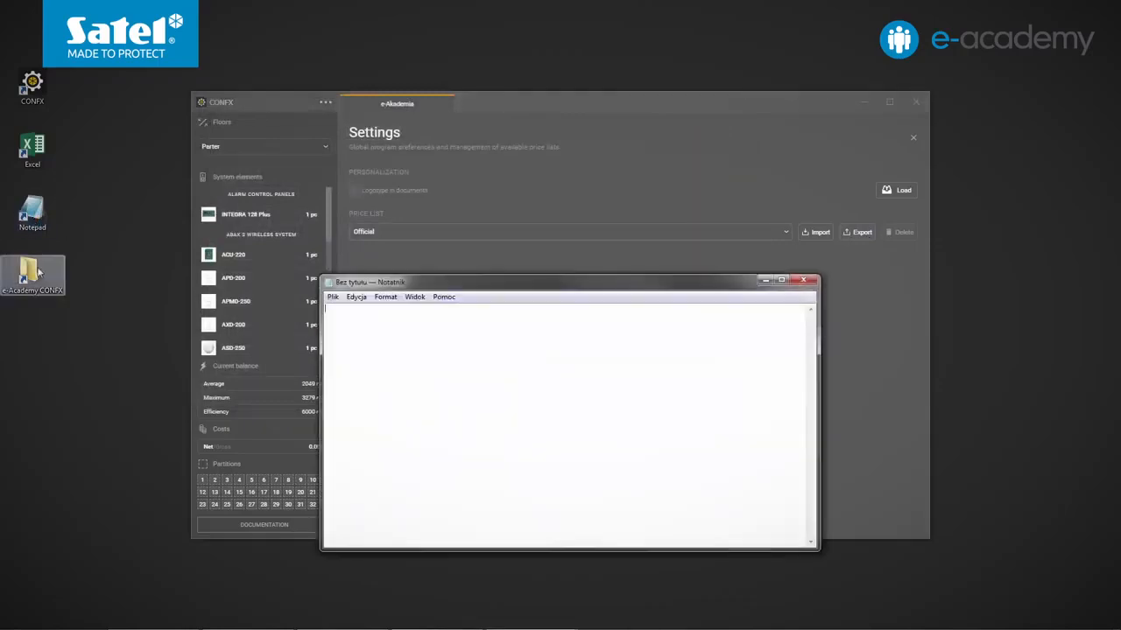
{"action": "double_click", "coordinate": [33, 273]}
{"action": "left_click_drag", "start_coordinate": [460, 230], "coordinate": [504, 518]}
{"action": "left_click", "coordinate": [830, 148]}
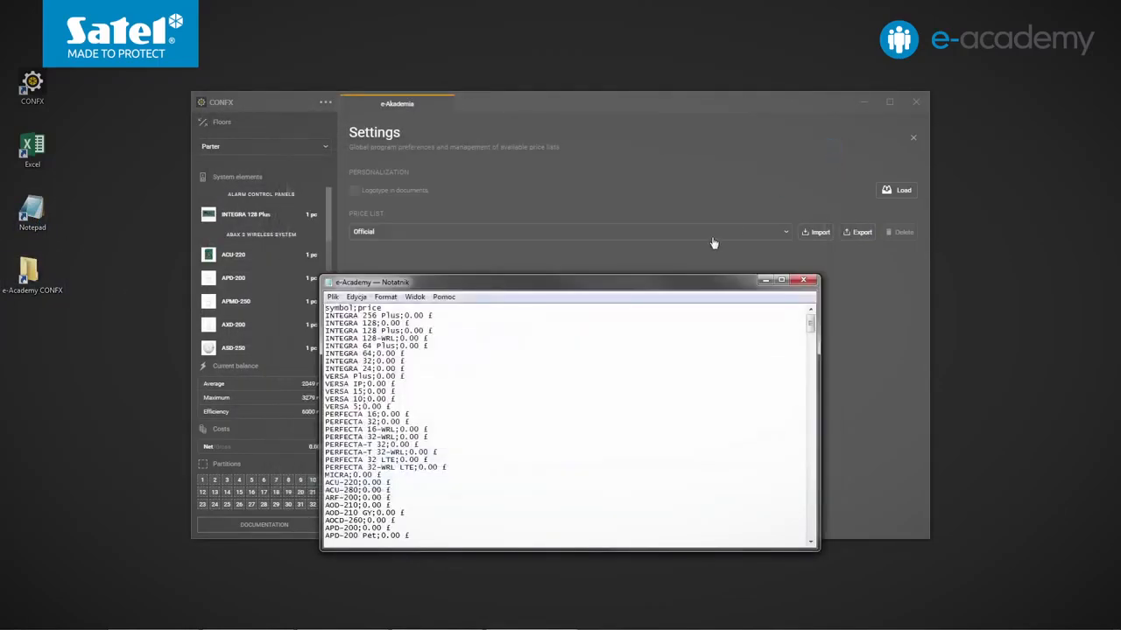
{"action": "left_click_drag", "start_coordinate": [631, 288], "coordinate": [669, 184]}
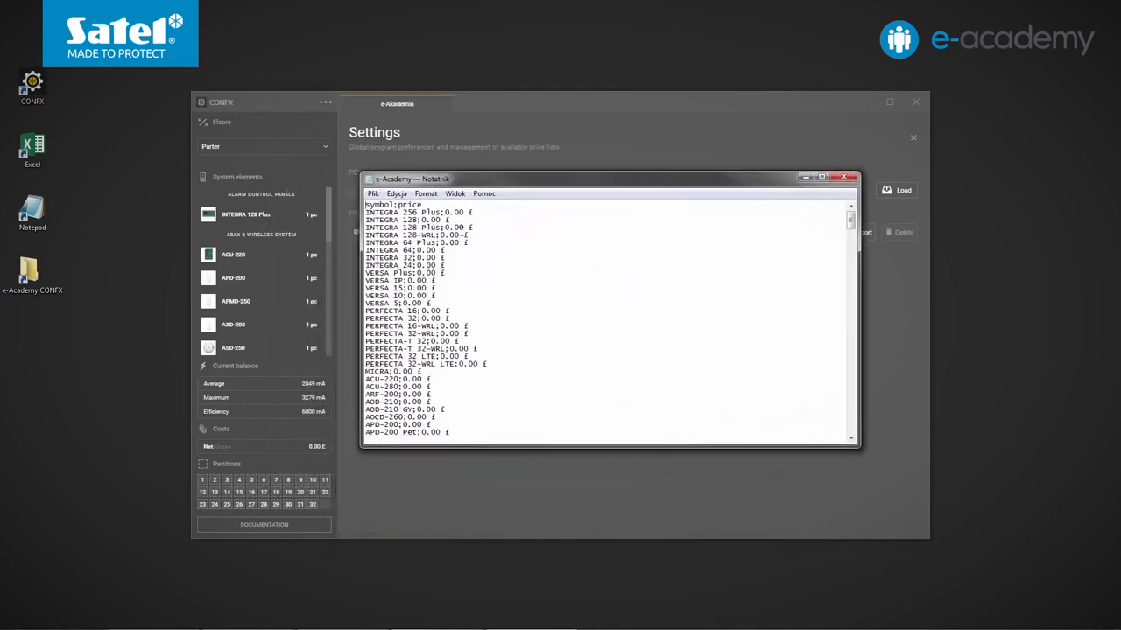
Set the prices of INTEGRA 256 Plus, INTEGRA 128 and INTEGRA 128 Plus to 1000, 2000 and 3000, save the file and close Notepad
{"action": "left_click_drag", "start_coordinate": [444, 212], "coordinate": [450, 212]}
{"action": "type", "text": "1000"}
{"action": "type", "text": "2000"}
{"action": "left_click_drag", "start_coordinate": [445, 227], "coordinate": [451, 227]}
{"action": "type", "text": "3000"}
{"action": "left_click", "coordinate": [373, 194]}
{"action": "left_click", "coordinate": [394, 230]}
{"action": "left_click", "coordinate": [844, 179]}
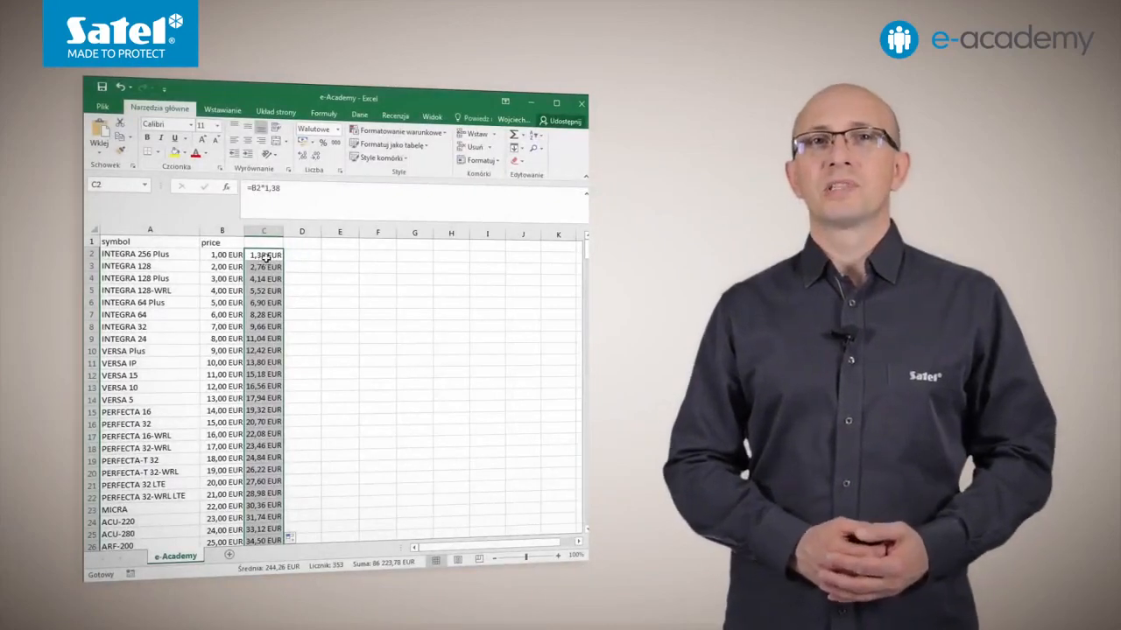
In the Excel version of the price list, copy cells B5:C11 and paste them starting at F5
{"action": "left_click", "coordinate": [270, 255]}
{"action": "left_click_drag", "start_coordinate": [269, 254], "coordinate": [258, 360]}
{"action": "key", "text": "ctrl+c"}
{"action": "key", "text": "ctrl+v"}
{"action": "key", "text": "ctrl+z"}
{"action": "key", "text": "ctrl+c"}
{"action": "left_click", "coordinate": [300, 264]}
{"action": "left_click", "coordinate": [368, 292]}
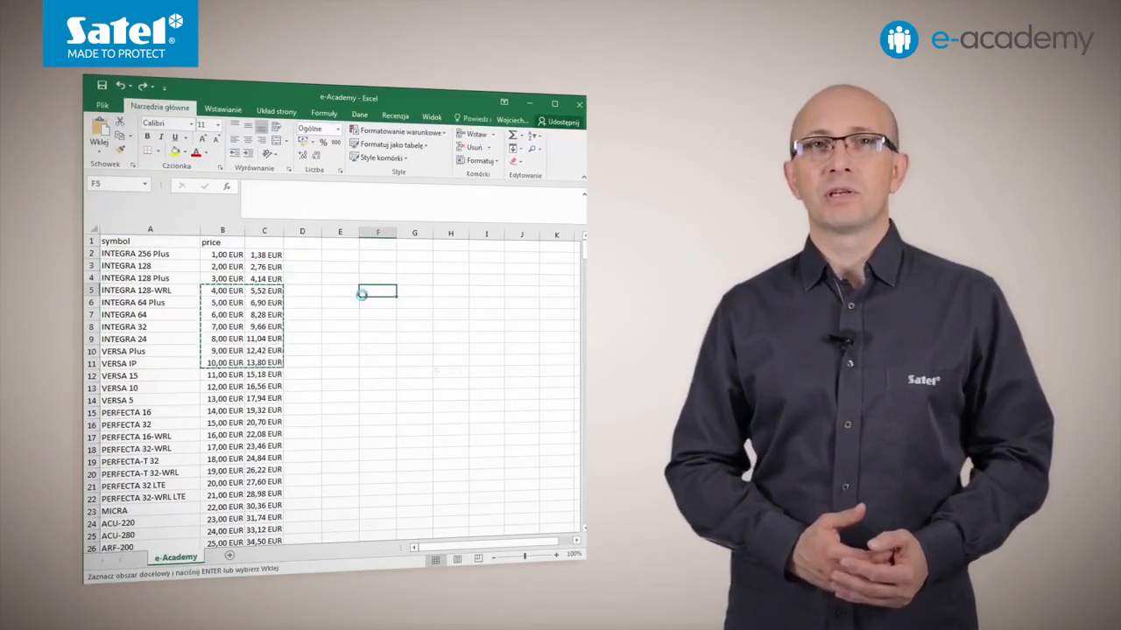
{"action": "key", "text": "ctrl+v"}
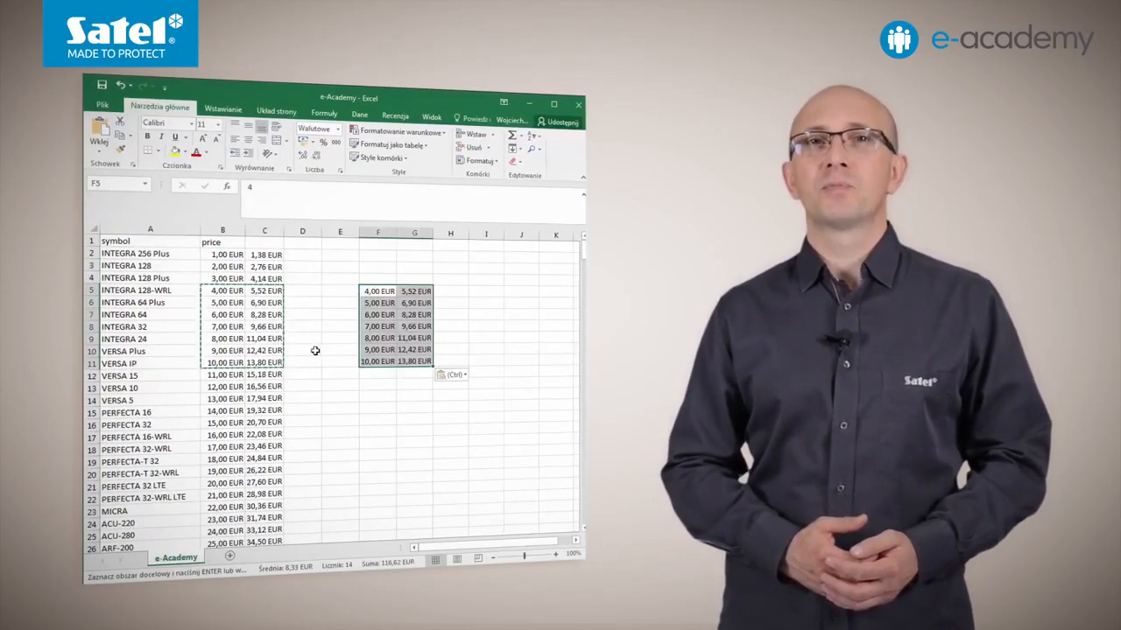
Set the INTEGRA 128-WRL price in cell B5 to 5,15
{"action": "left_click", "coordinate": [224, 290]}
{"action": "type", "text": "5,15"}
{"action": "key", "text": "Return"}
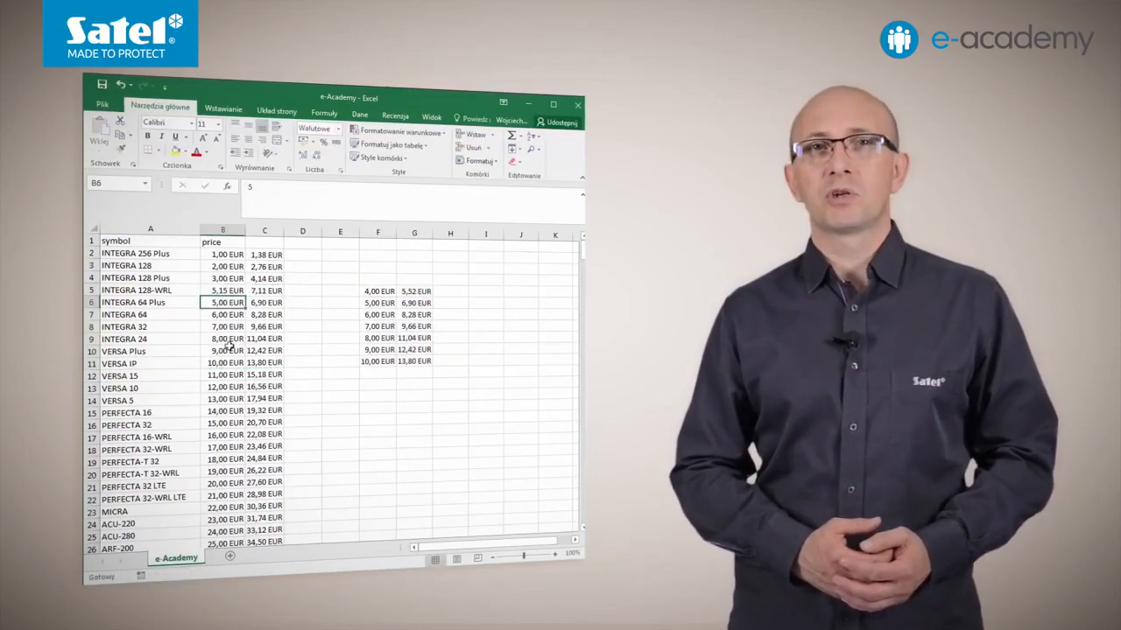
{"action": "left_click", "coordinate": [226, 327]}
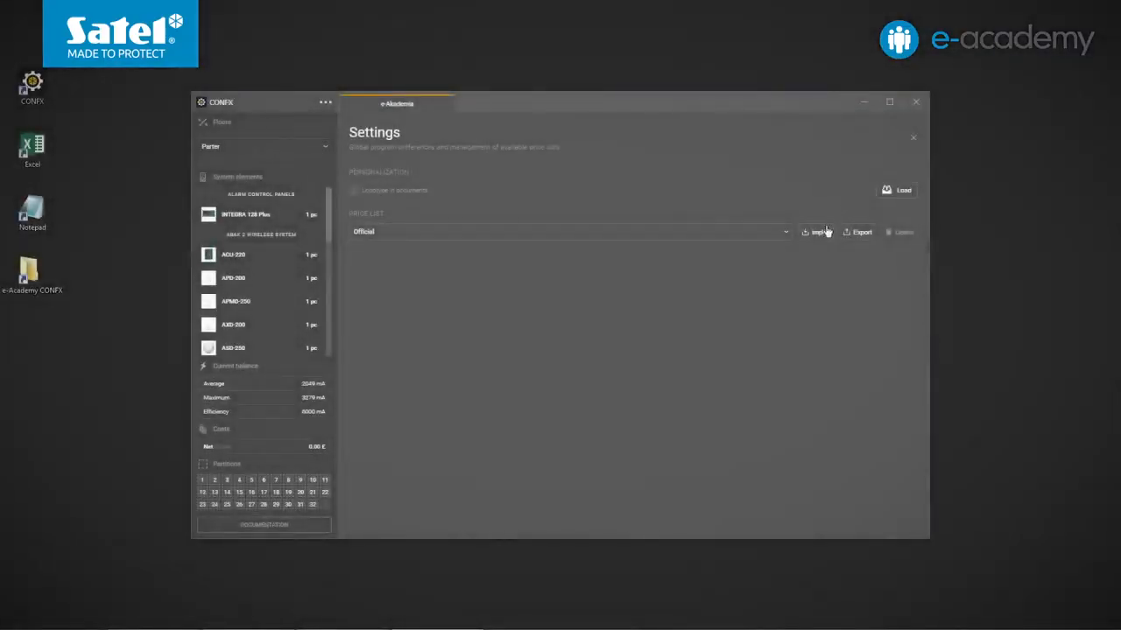
Switch to CONFX and import the e-Academy CSV file as a new price list
{"action": "left_click", "coordinate": [823, 232]}
{"action": "left_click", "coordinate": [435, 201]}
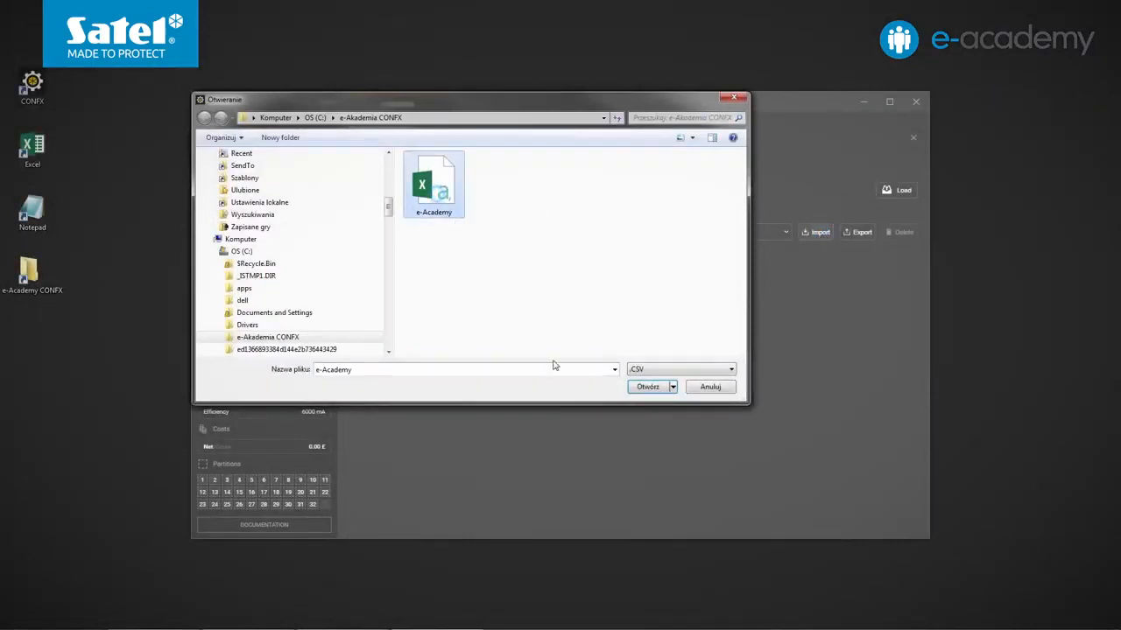
{"action": "left_click", "coordinate": [653, 388]}
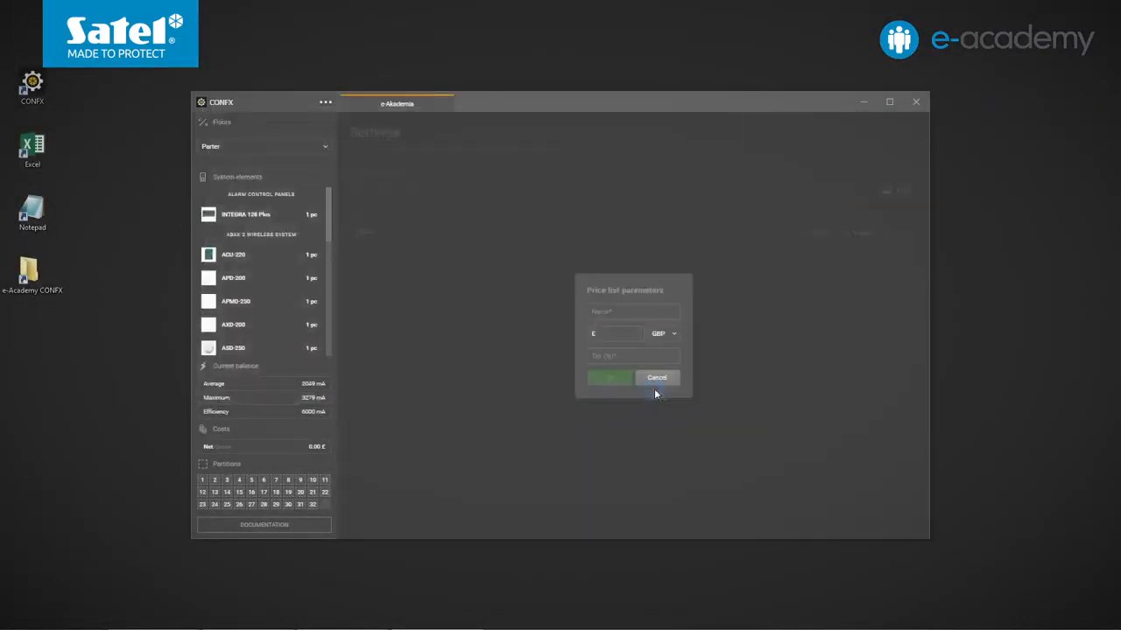
Name the imported price list e-Academy, set its currency to EUR and its tax to 20 %, and accept the parameters
{"action": "left_click", "coordinate": [651, 314]}
{"action": "type", "text": "e-Academy"}
{"action": "left_click", "coordinate": [660, 333]}
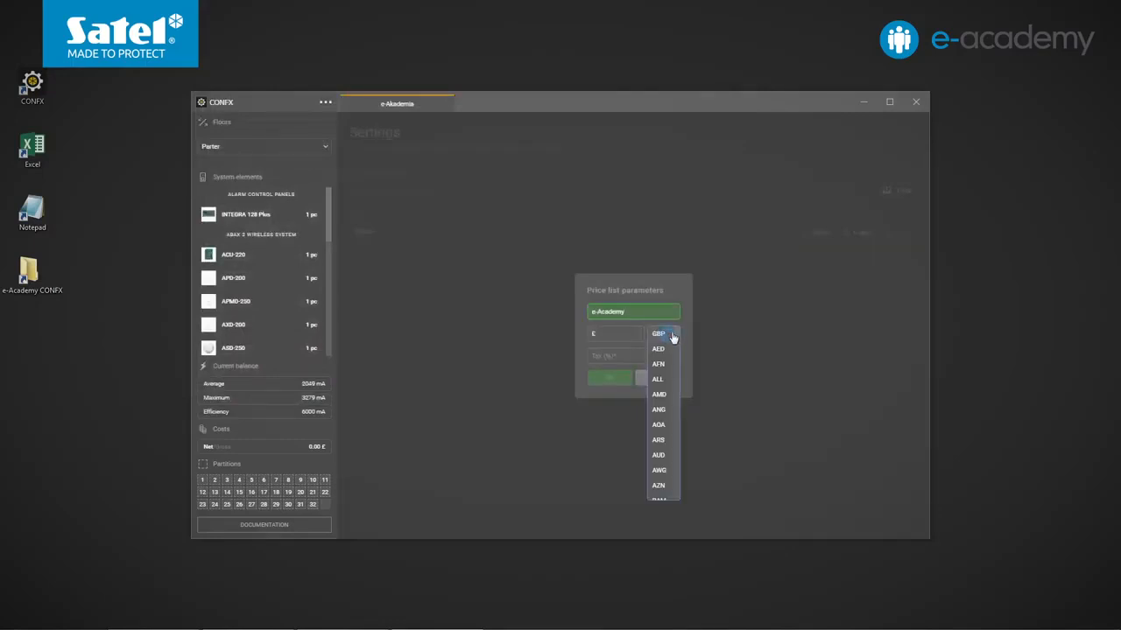
{"action": "left_click_drag", "start_coordinate": [676, 332], "coordinate": [682, 374]}
{"action": "left_click", "coordinate": [661, 401]}
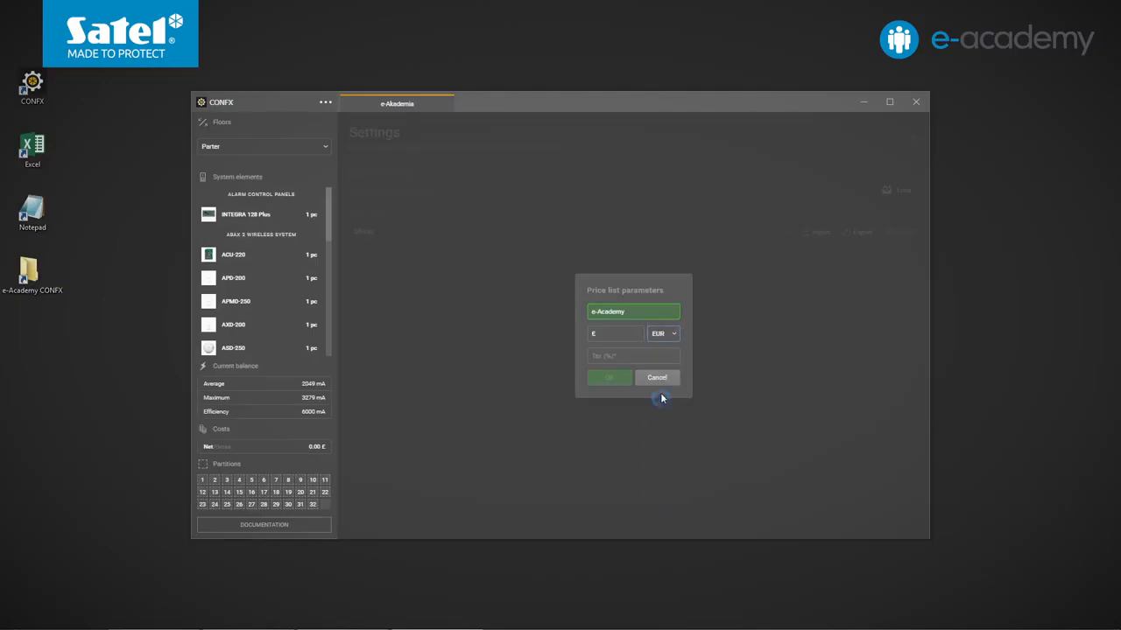
{"action": "left_click", "coordinate": [639, 357]}
{"action": "type", "text": "20"}
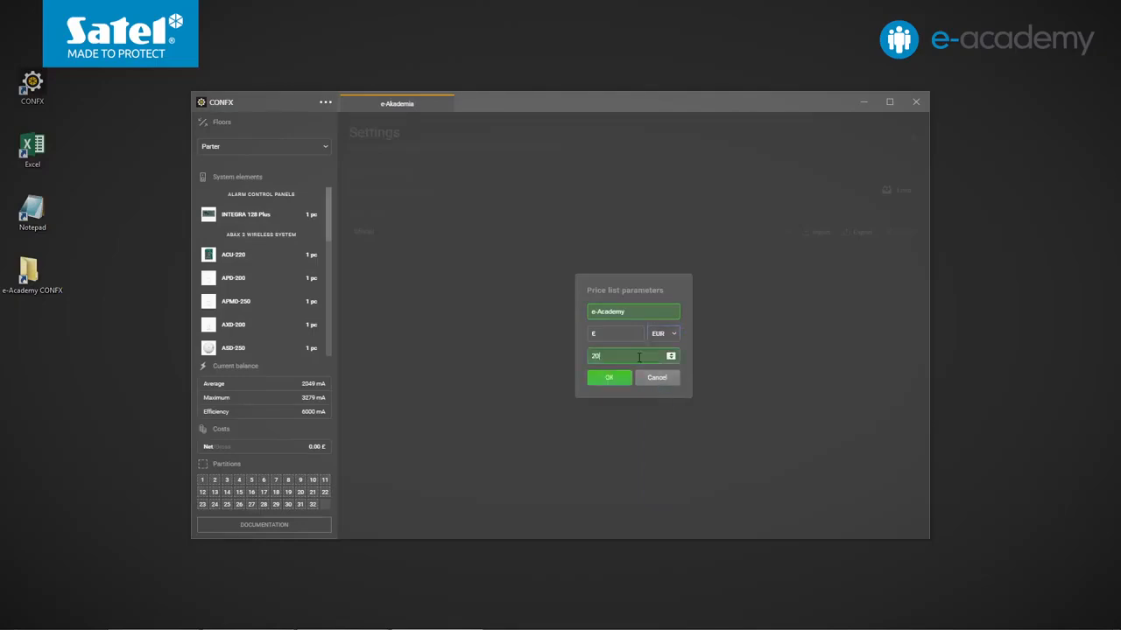
{"action": "left_click", "coordinate": [611, 378]}
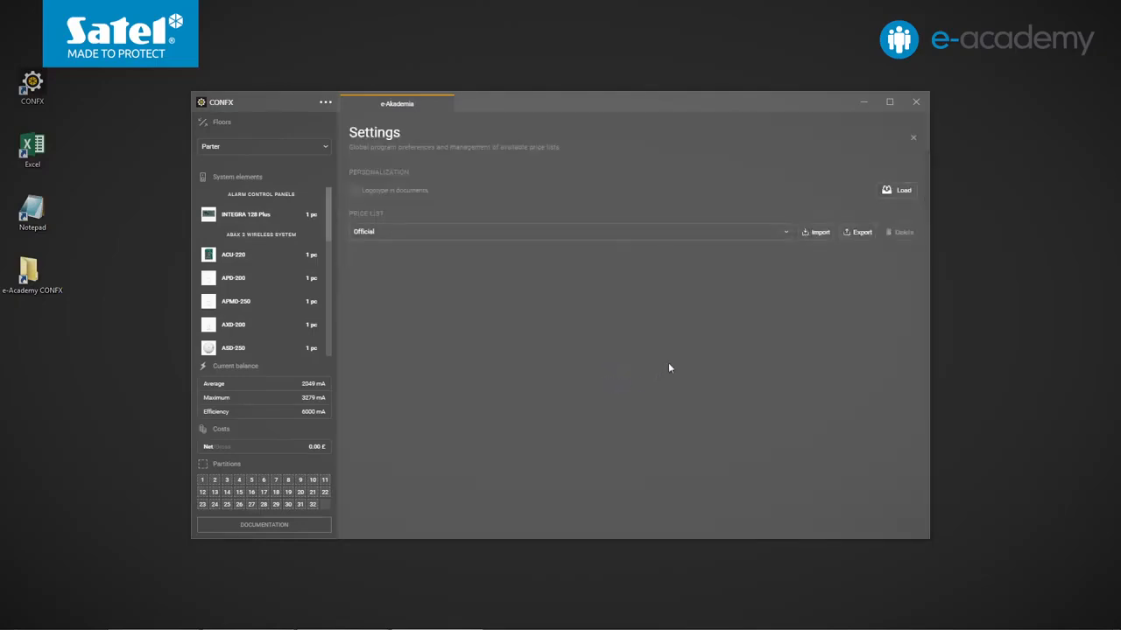
Select the e-Academy price list in the global settings, then close the settings
{"action": "left_click", "coordinate": [783, 232]}
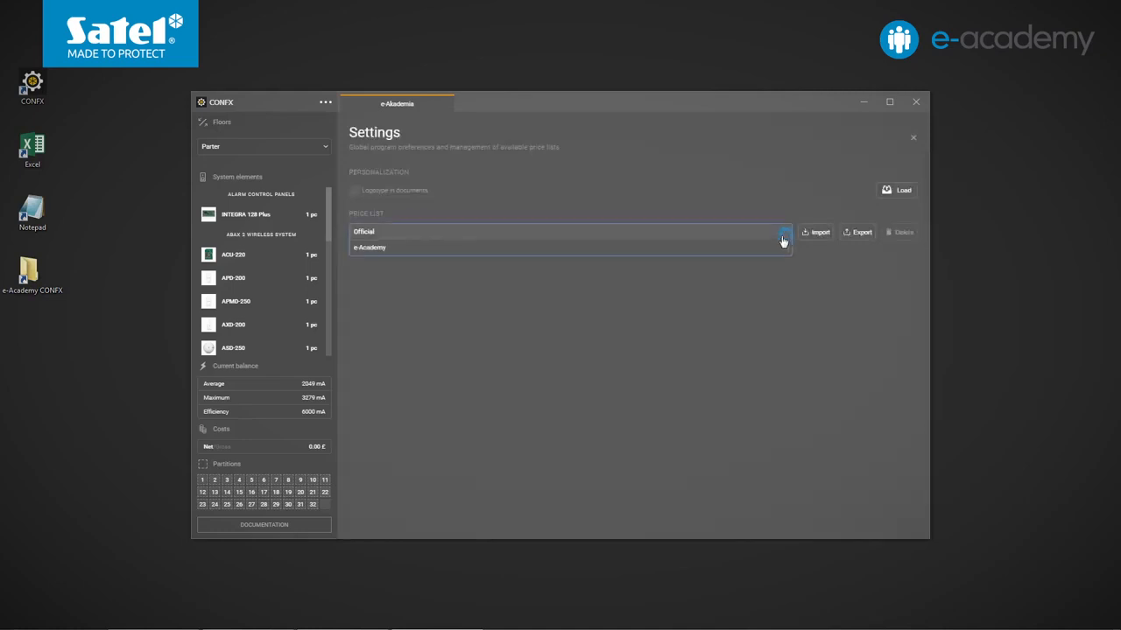
{"action": "left_click", "coordinate": [717, 249]}
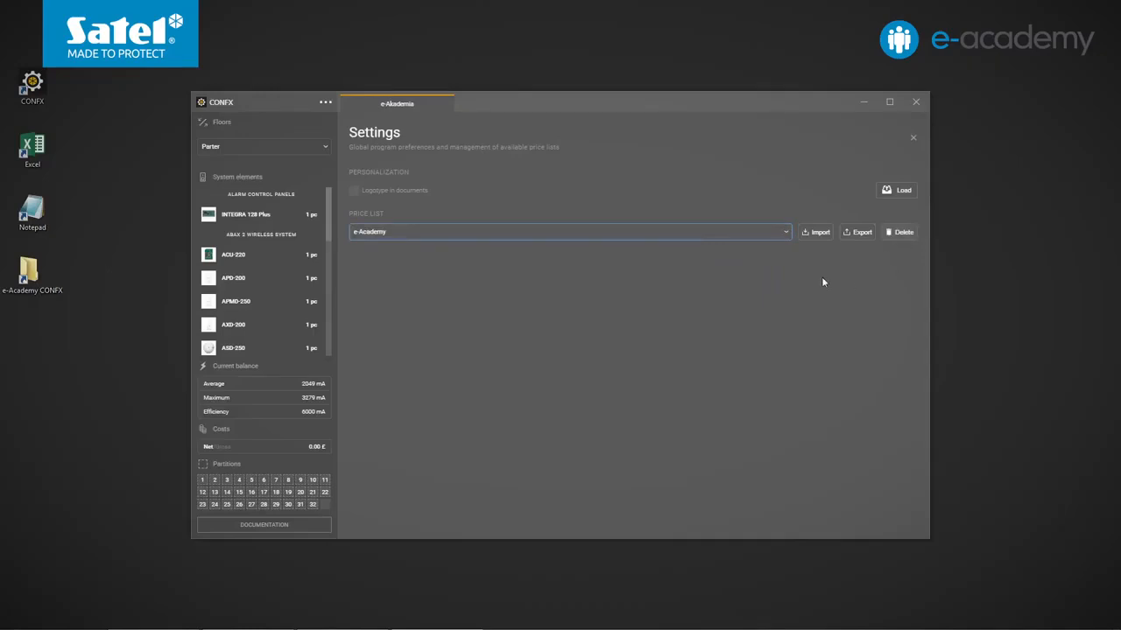
{"action": "left_click", "coordinate": [913, 140]}
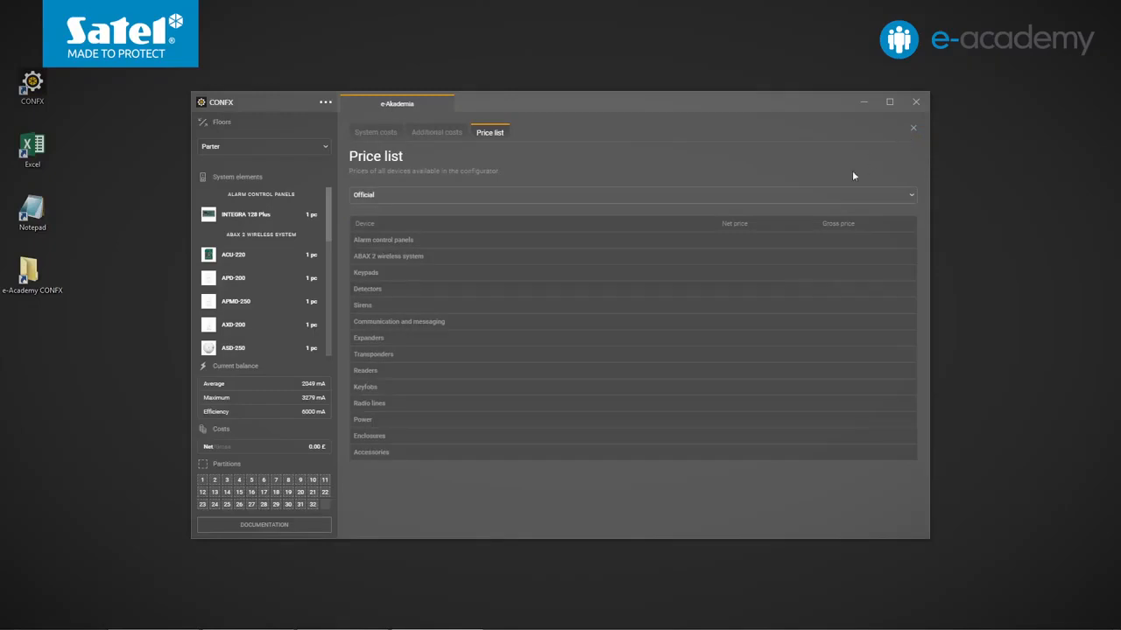
Expand the alarm control panels category and switch the project's price list to e-Academy
{"action": "left_click", "coordinate": [511, 241]}
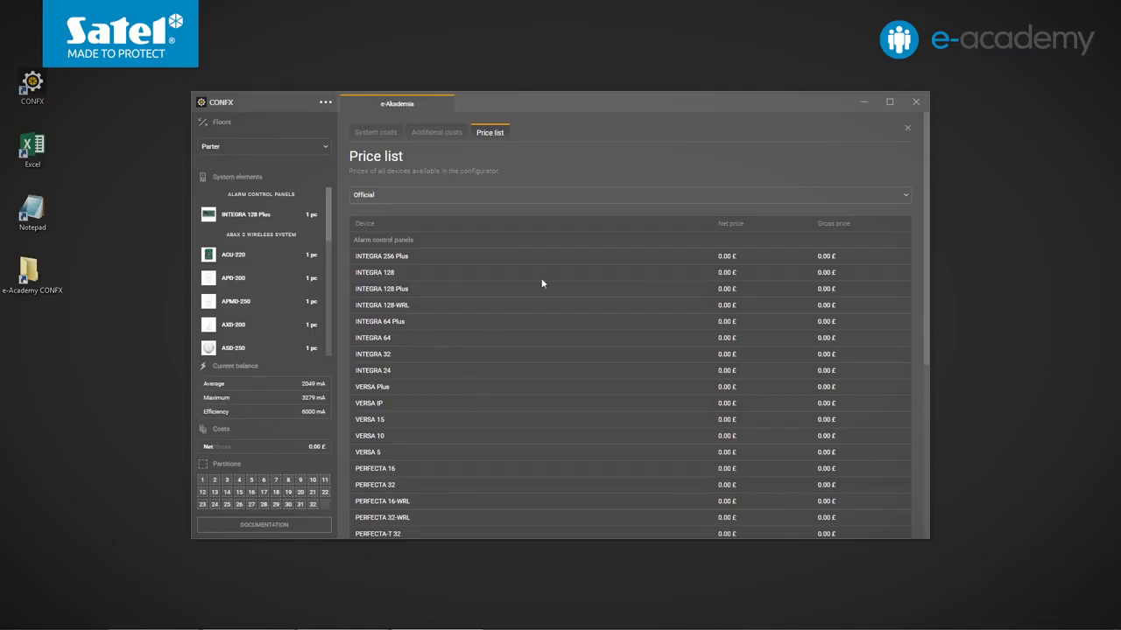
{"action": "left_click", "coordinate": [873, 198]}
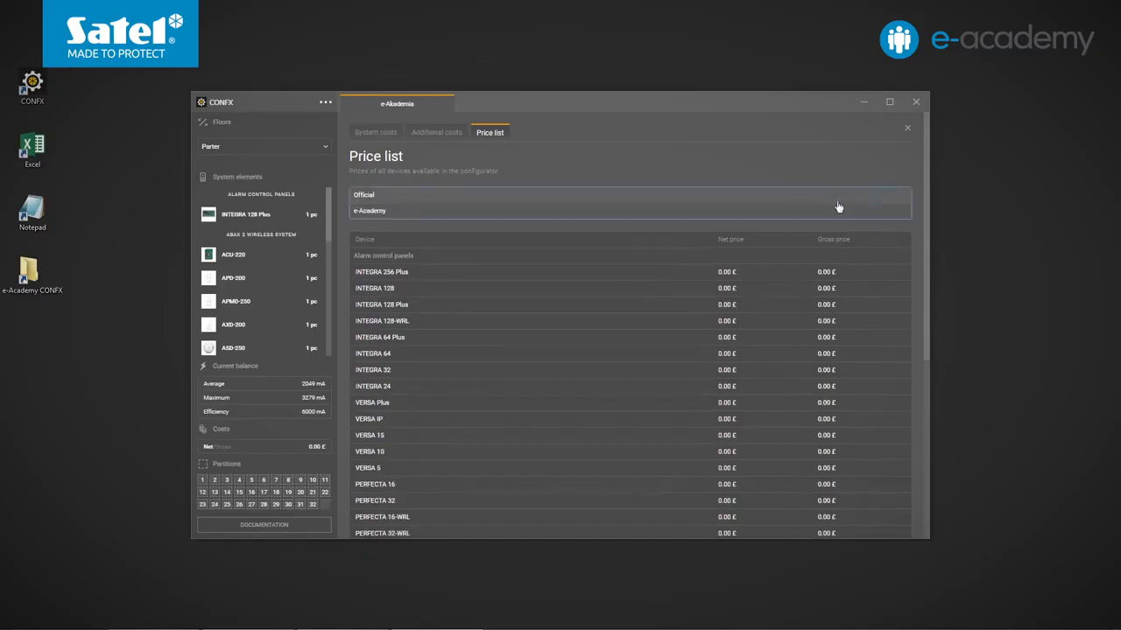
{"action": "left_click", "coordinate": [692, 212]}
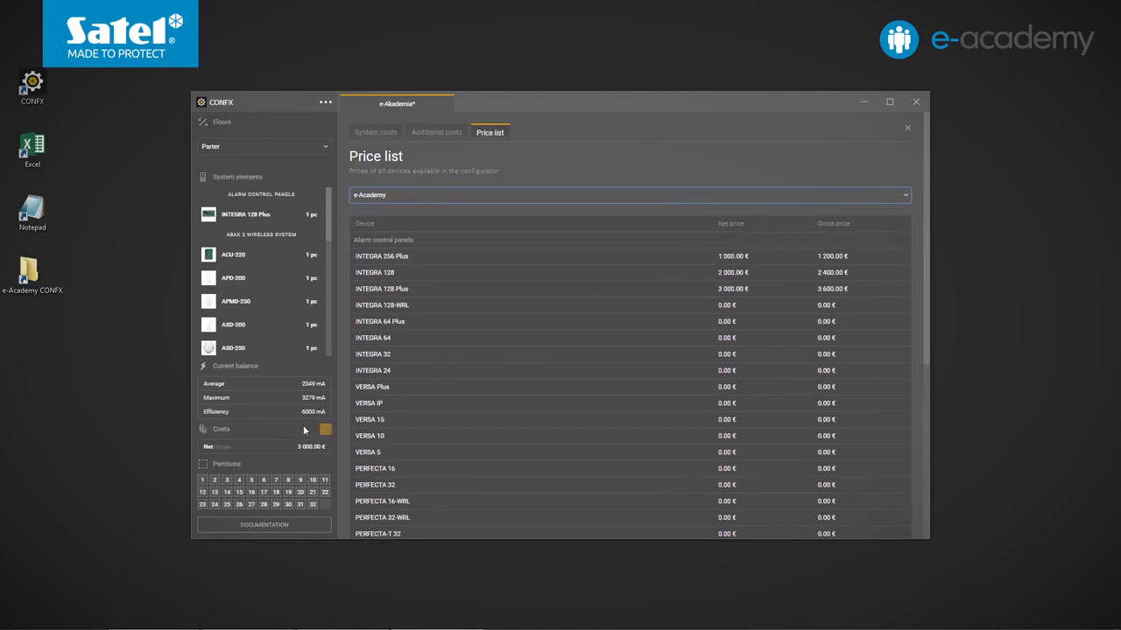
Export the system costs to a PDF file named cost estimate
{"action": "left_click", "coordinate": [375, 133]}
{"action": "left_click_drag", "start_coordinate": [927, 250], "coordinate": [928, 371]}
{"action": "left_click", "coordinate": [358, 484]}
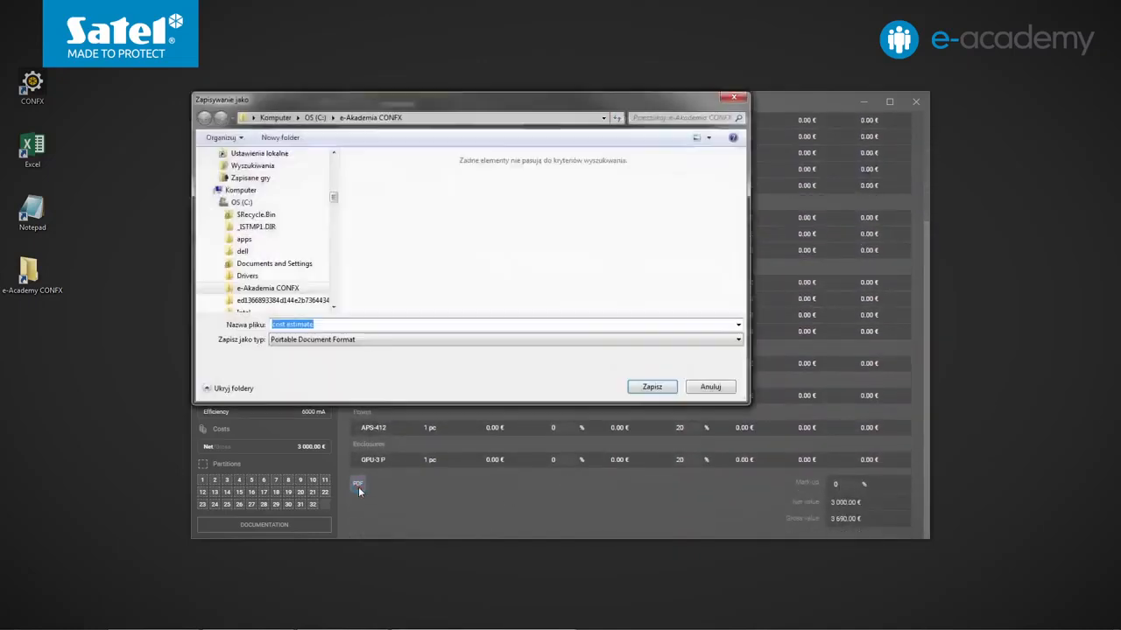
{"action": "left_click", "coordinate": [650, 386]}
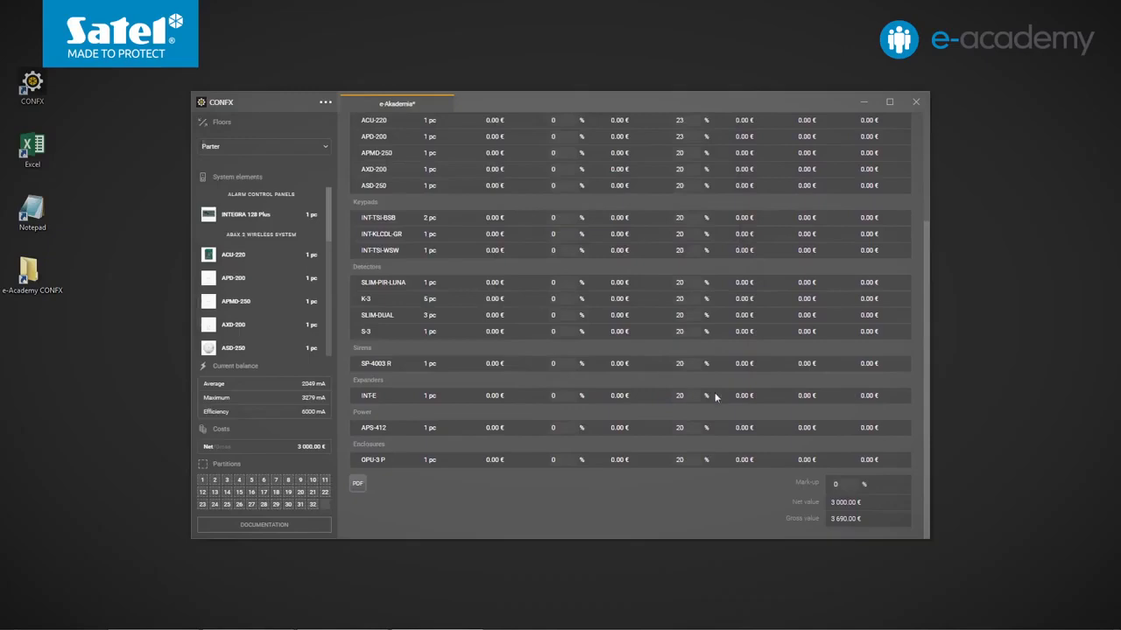
Add an additional cost item Cables with quantity 1000 m, net price 1 € and tax 23 %
{"action": "scroll", "coordinate": [909, 272], "scroll_direction": "up", "scroll_amount": 5}
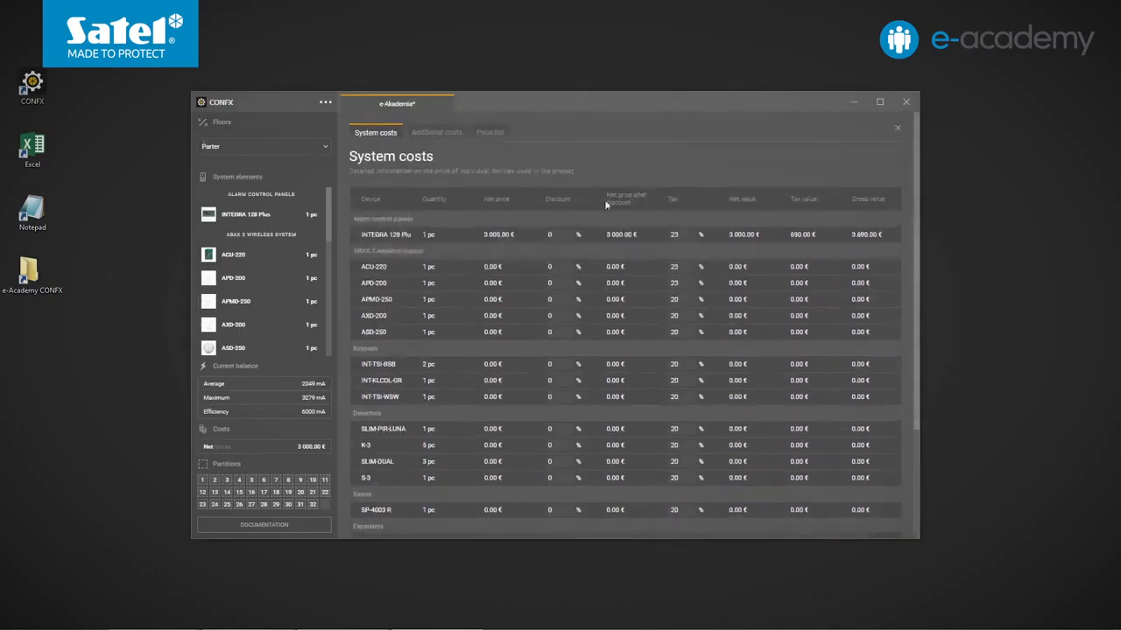
{"action": "left_click", "coordinate": [438, 133]}
{"action": "left_click", "coordinate": [902, 151]}
{"action": "left_click", "coordinate": [432, 230]}
{"action": "type", "text": "Cables"}
{"action": "key", "text": "Tab"}
{"action": "type", "text": "1000"}
{"action": "key", "text": "Tab"}
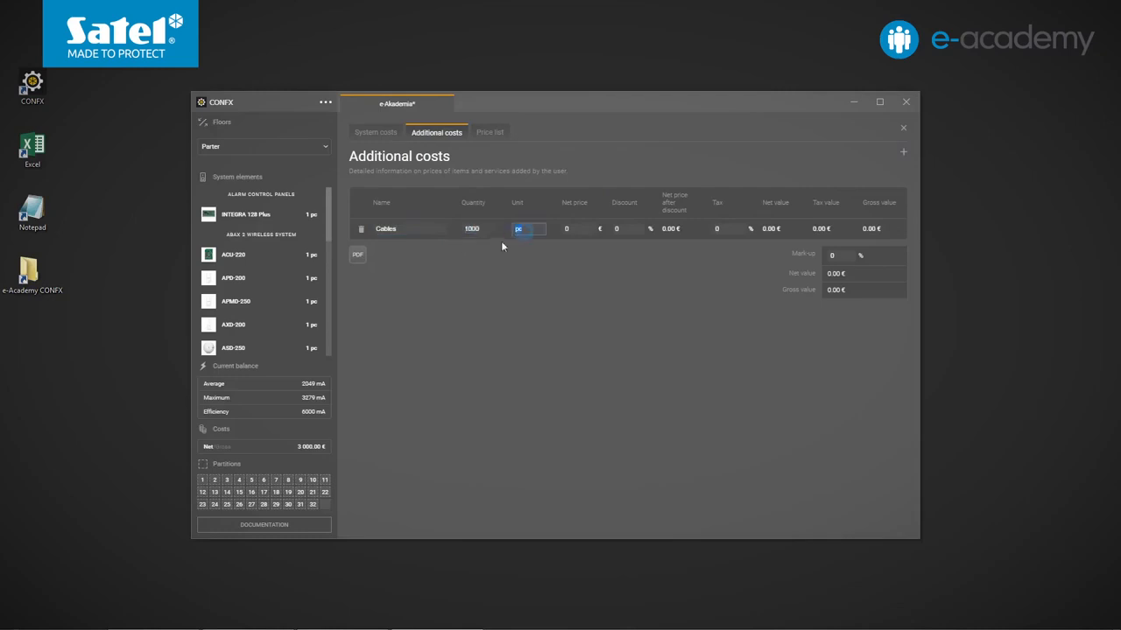
{"action": "left_click", "coordinate": [578, 229]}
{"action": "type", "text": "1"}
{"action": "left_click", "coordinate": [728, 229]}
{"action": "type", "text": "23"}
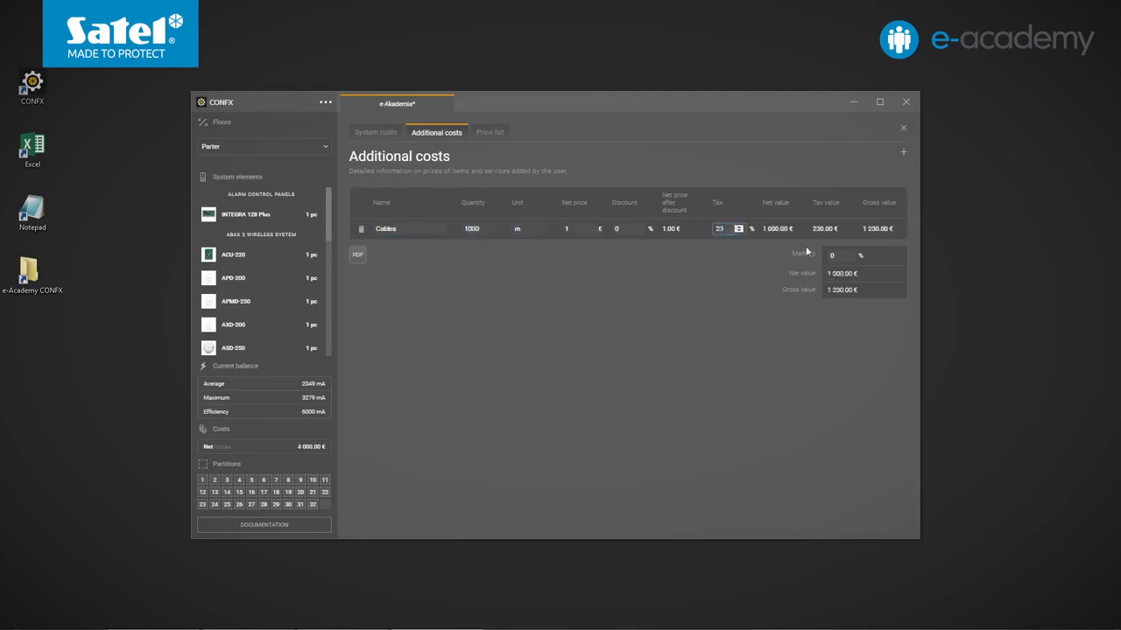
Add a second additional cost item Labor with quantity 1, net price 1000 € and tax 8 %
{"action": "left_click", "coordinate": [903, 151]}
{"action": "type", "text": "Labor"}
{"action": "key", "text": "Tab"}
{"action": "type", "text": "1"}
{"action": "left_click", "coordinate": [571, 248]}
{"action": "type", "text": "1000"}
{"action": "left_click", "coordinate": [718, 249]}
{"action": "type", "text": "8"}
{"action": "left_click", "coordinate": [730, 278]}
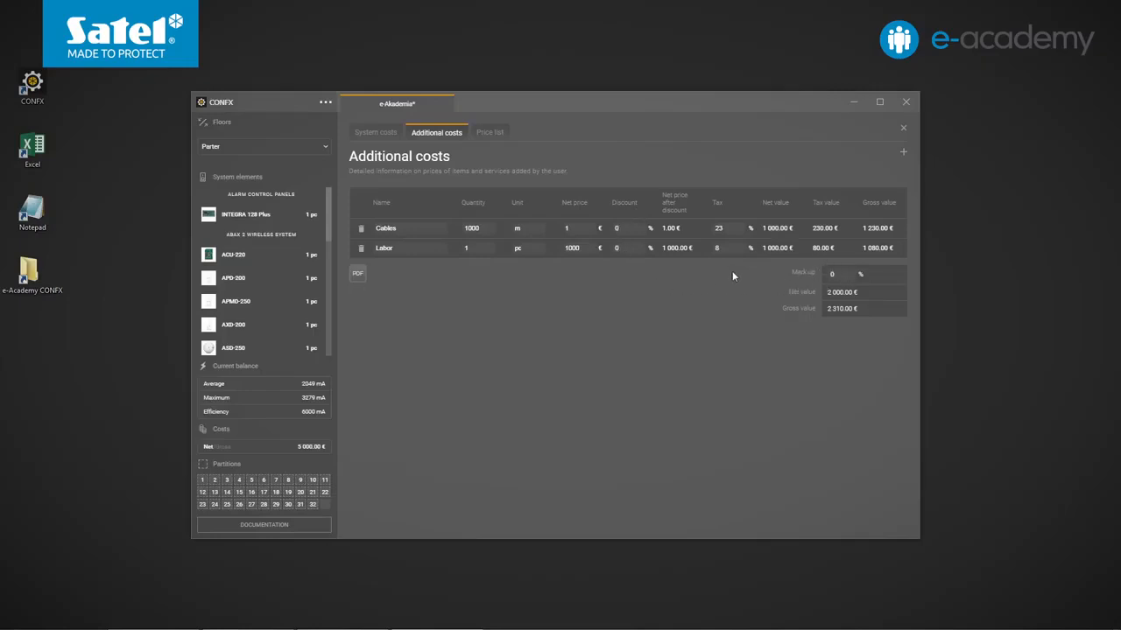
Export the additional costs to a PDF file named cost estimate - additional
{"action": "left_click", "coordinate": [358, 277]}
{"action": "left_click", "coordinate": [353, 323]}
{"action": "type", "text": "- additional"}
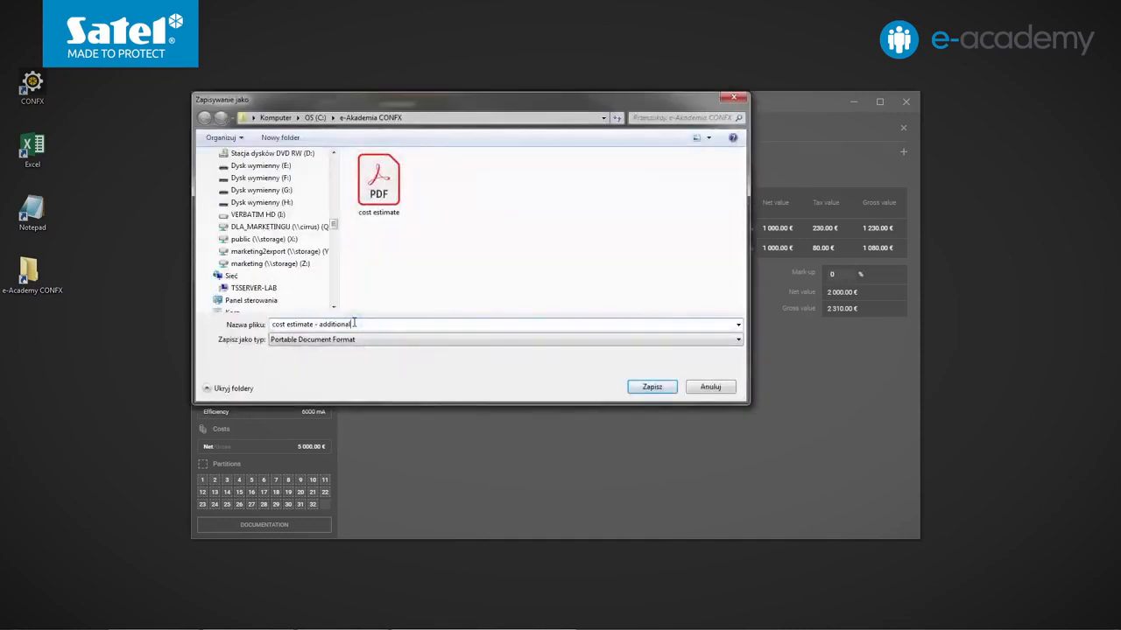
{"action": "key", "text": "Return"}
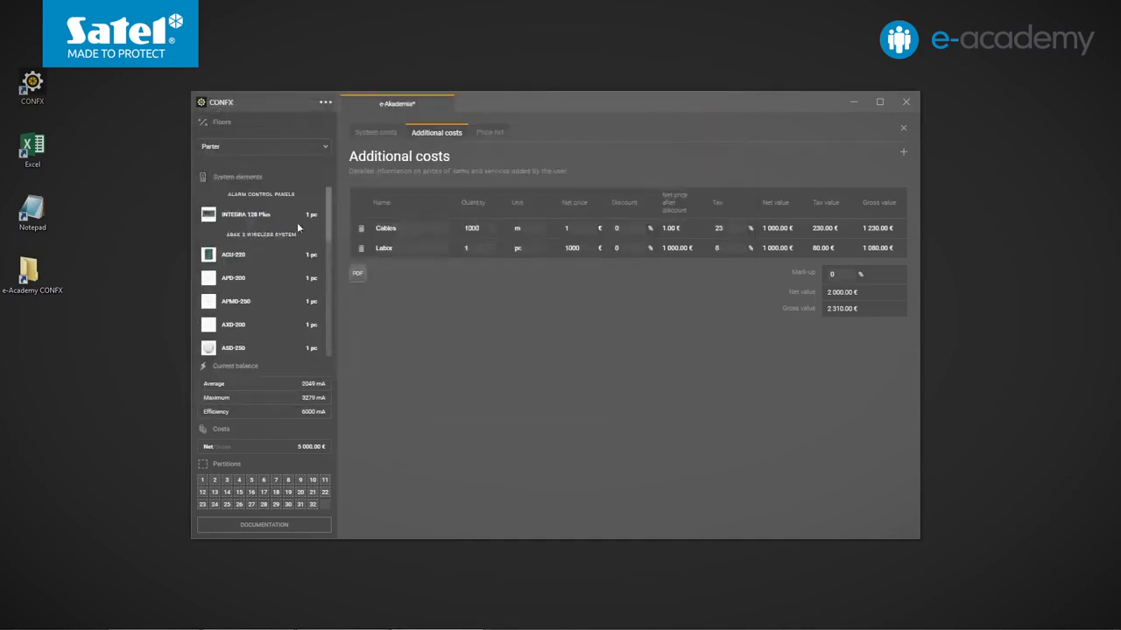
Enable the logotype in documents in the global settings, load the Logo e-Academy image and close the settings
{"action": "left_click", "coordinate": [325, 103]}
{"action": "mouse_move", "coordinate": [341, 114]}
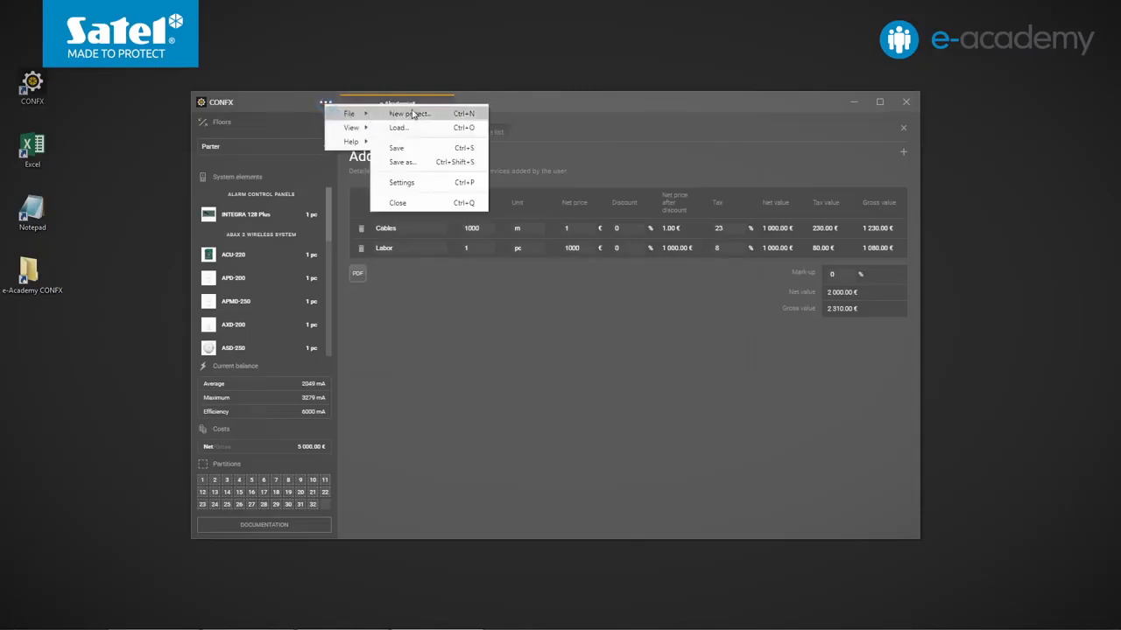
{"action": "left_click", "coordinate": [409, 181]}
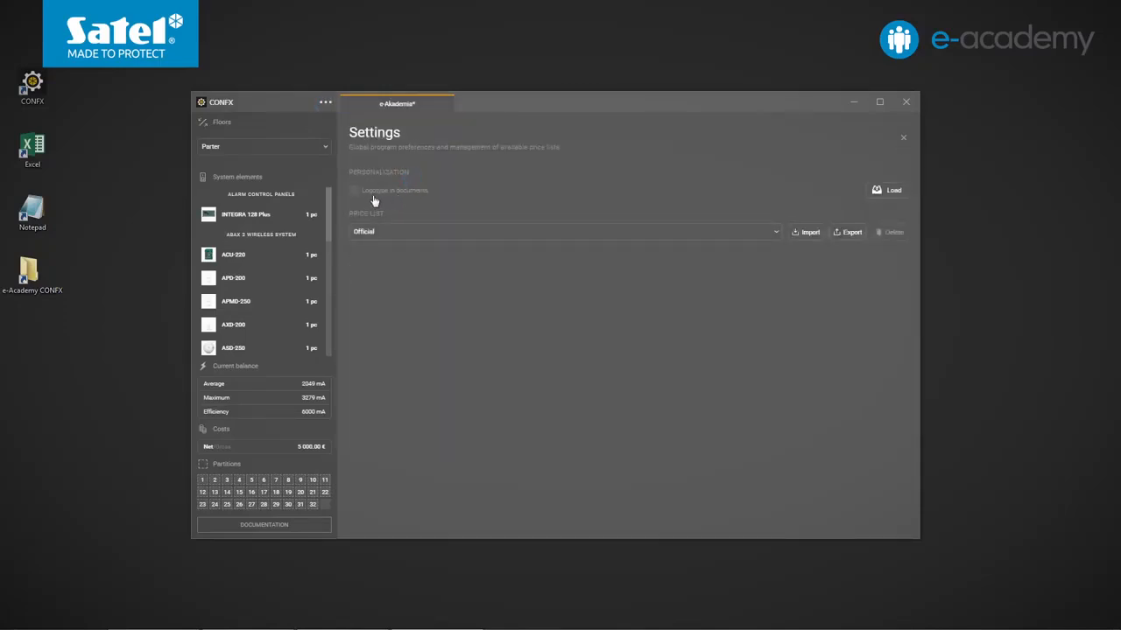
{"action": "left_click", "coordinate": [354, 191]}
{"action": "left_click", "coordinate": [890, 194]}
{"action": "left_click", "coordinate": [438, 204]}
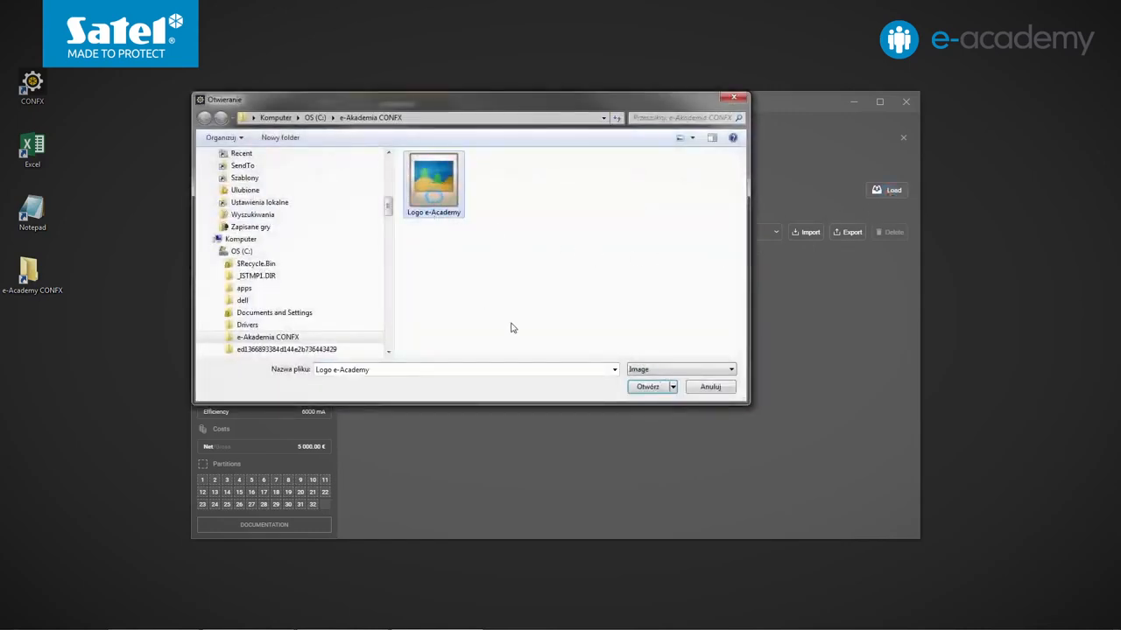
{"action": "left_click", "coordinate": [646, 386]}
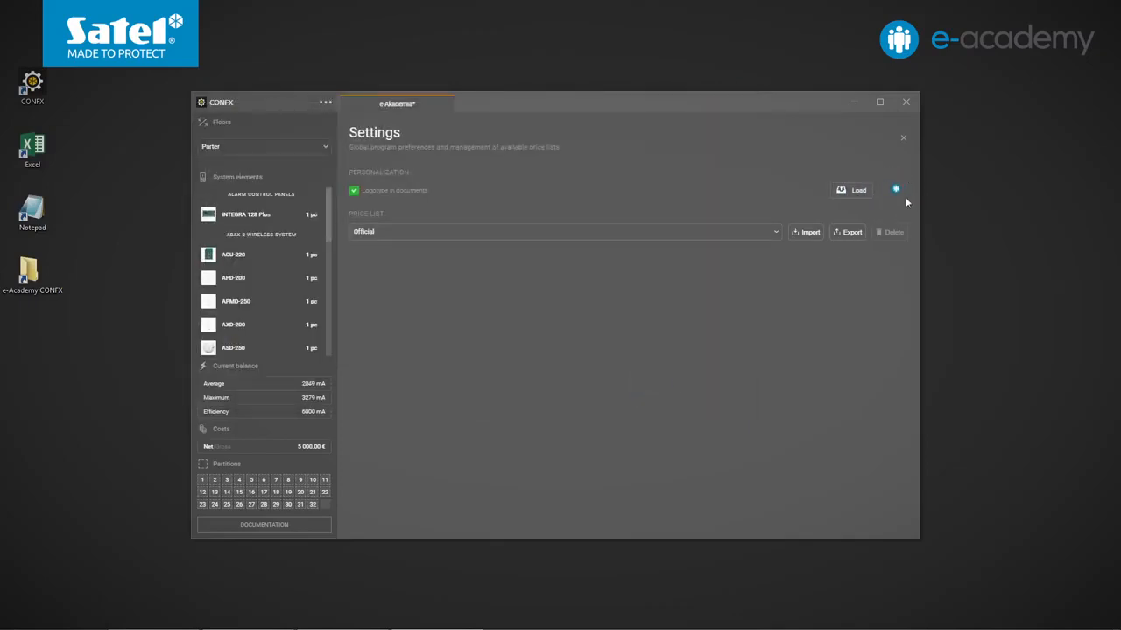
{"action": "left_click", "coordinate": [902, 139]}
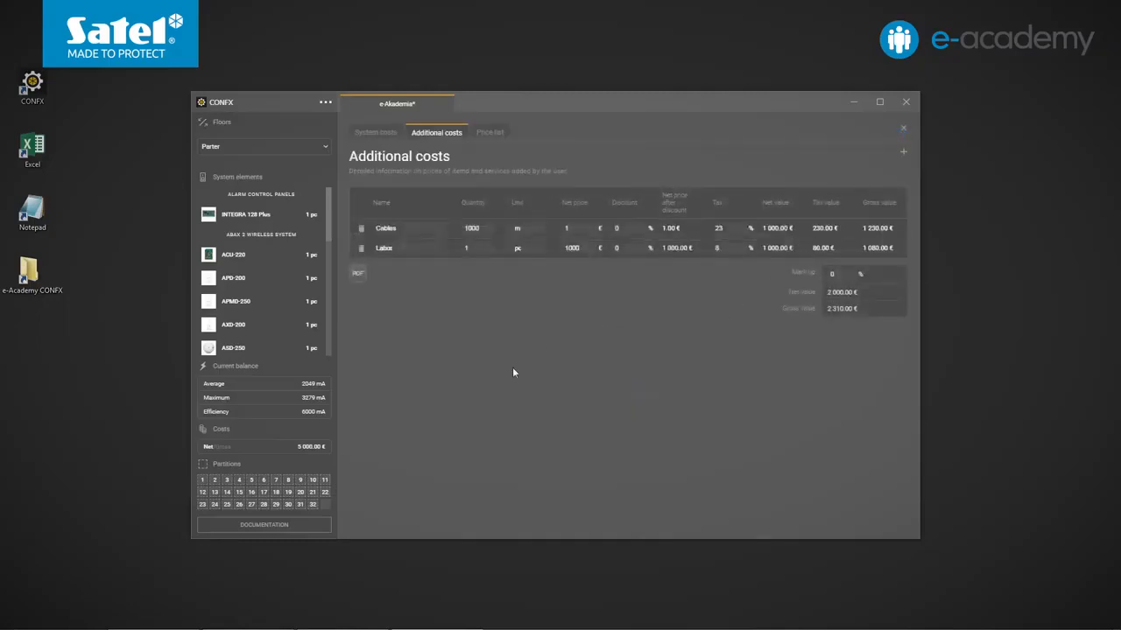
Generate the project documentation with the building map, current balance, cost estimate and product cards, saving it as the PDF e-Akademia - Documentation
{"action": "left_click", "coordinate": [313, 524]}
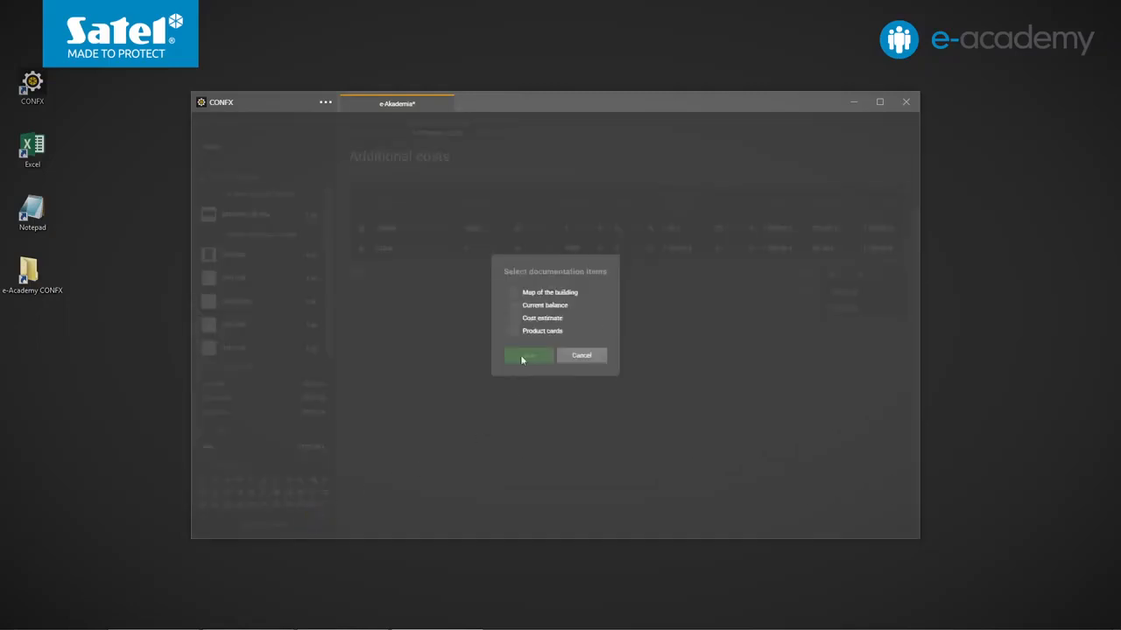
{"action": "left_click", "coordinate": [514, 292]}
{"action": "left_click", "coordinate": [513, 305]}
{"action": "left_click", "coordinate": [514, 317]}
{"action": "left_click", "coordinate": [513, 332]}
{"action": "left_click", "coordinate": [527, 356]}
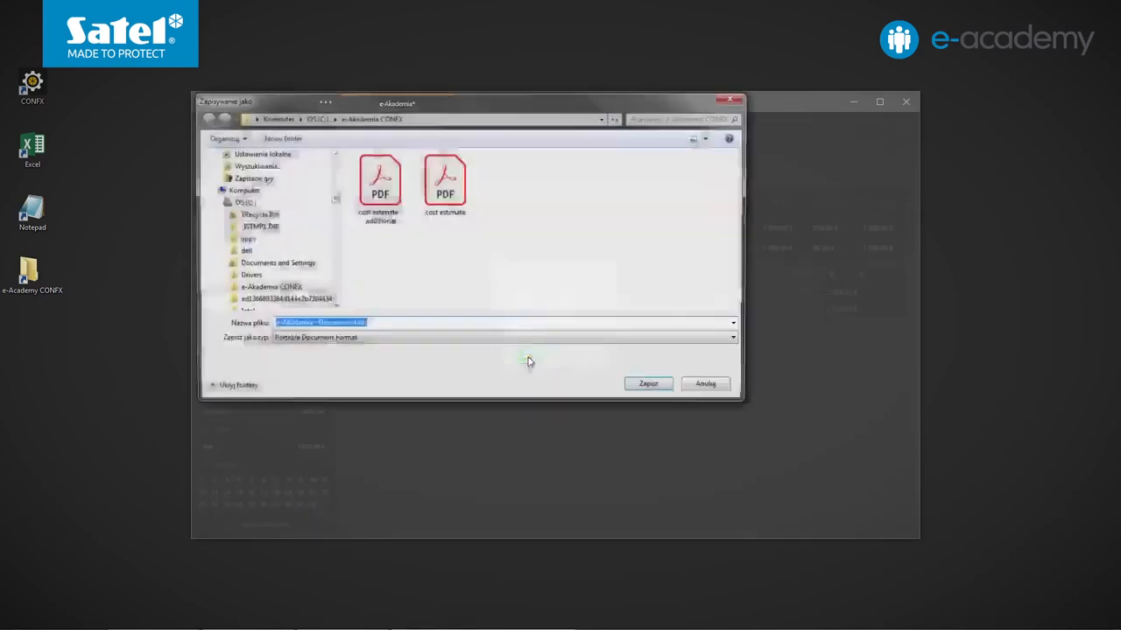
{"action": "left_click", "coordinate": [652, 388]}
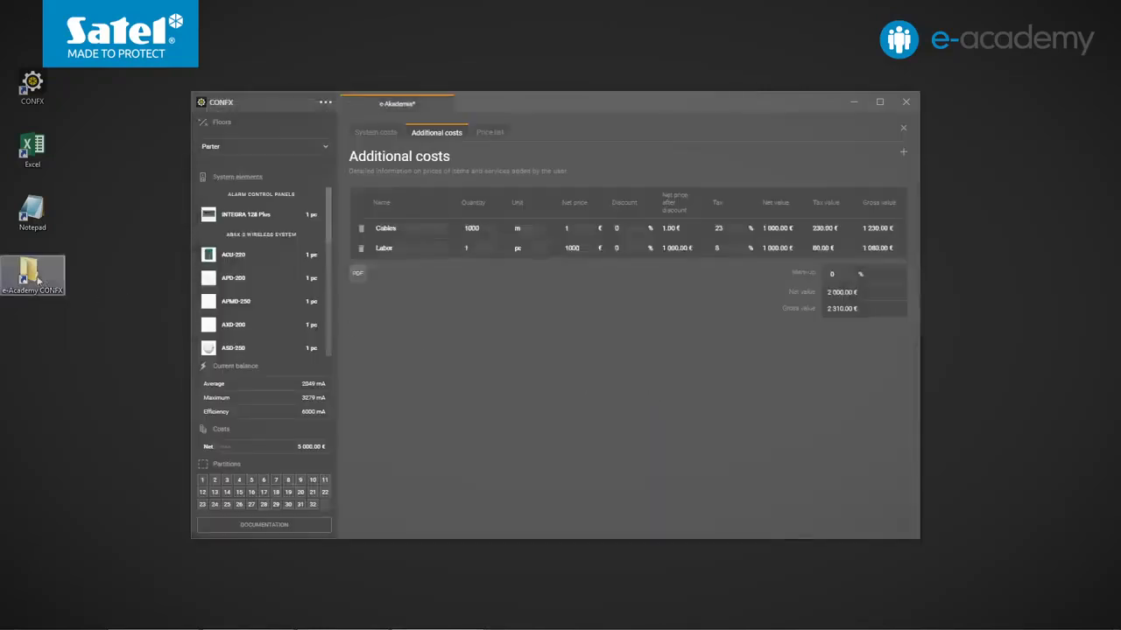
Open the e-Akademia - Documentation PDF from the e-Academy CONFX folder and review its floor plan, device list, costs, current balance and product cards
{"action": "double_click", "coordinate": [32, 275]}
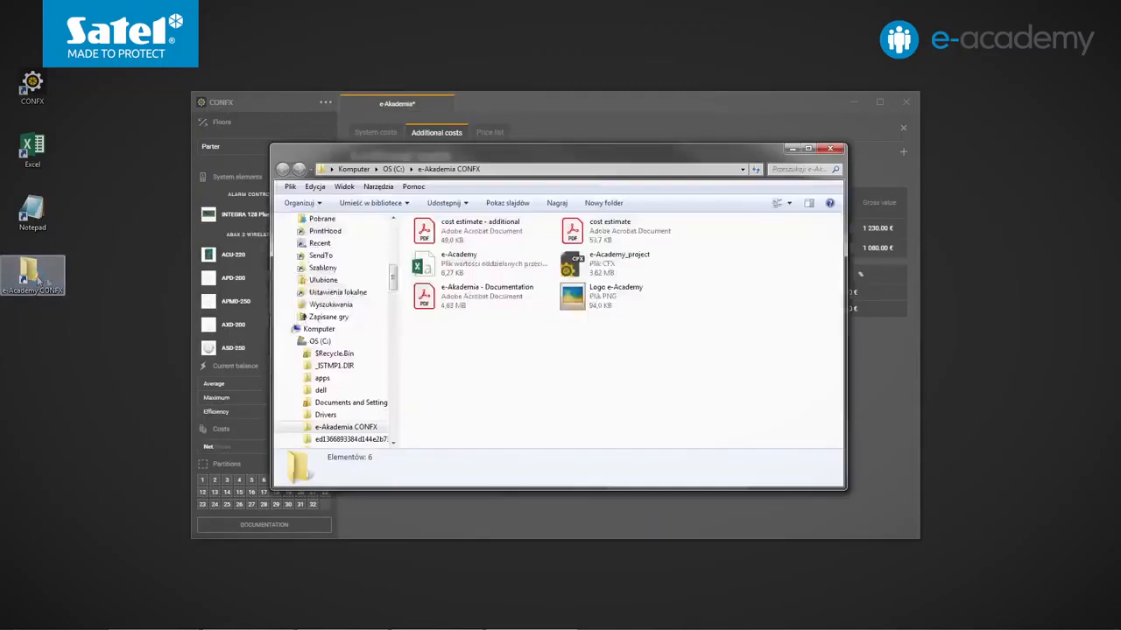
{"action": "double_click", "coordinate": [473, 292]}
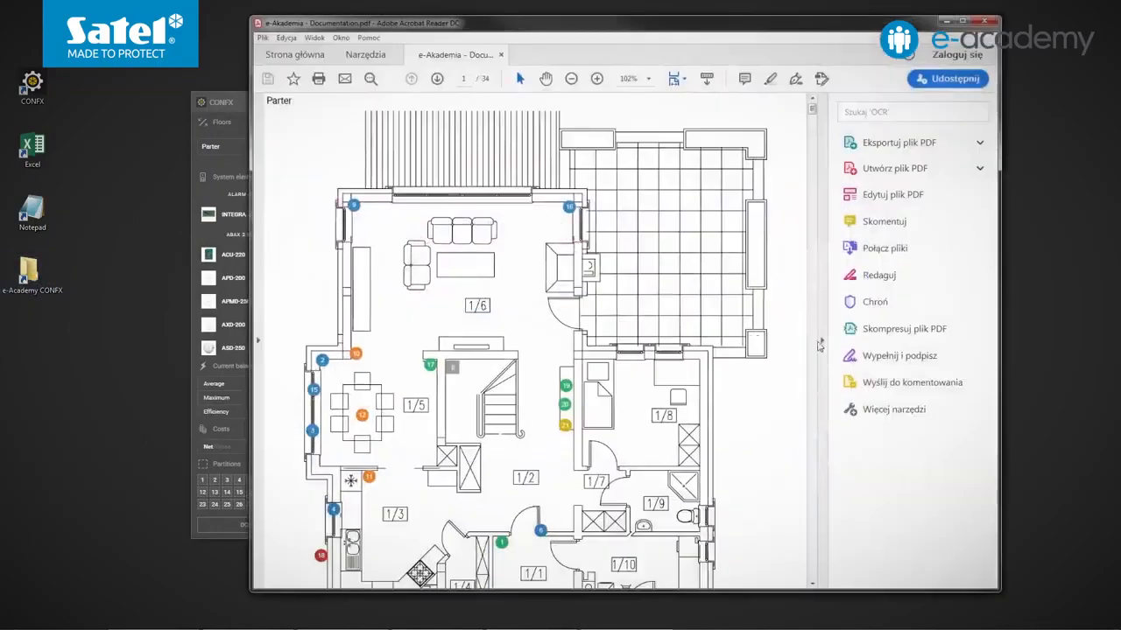
{"action": "left_click", "coordinate": [820, 345]}
{"action": "scroll", "coordinate": [700, 384], "scroll_direction": "down", "scroll_amount": 10}
{"action": "scroll", "coordinate": [700, 383], "scroll_direction": "down", "scroll_amount": 20}
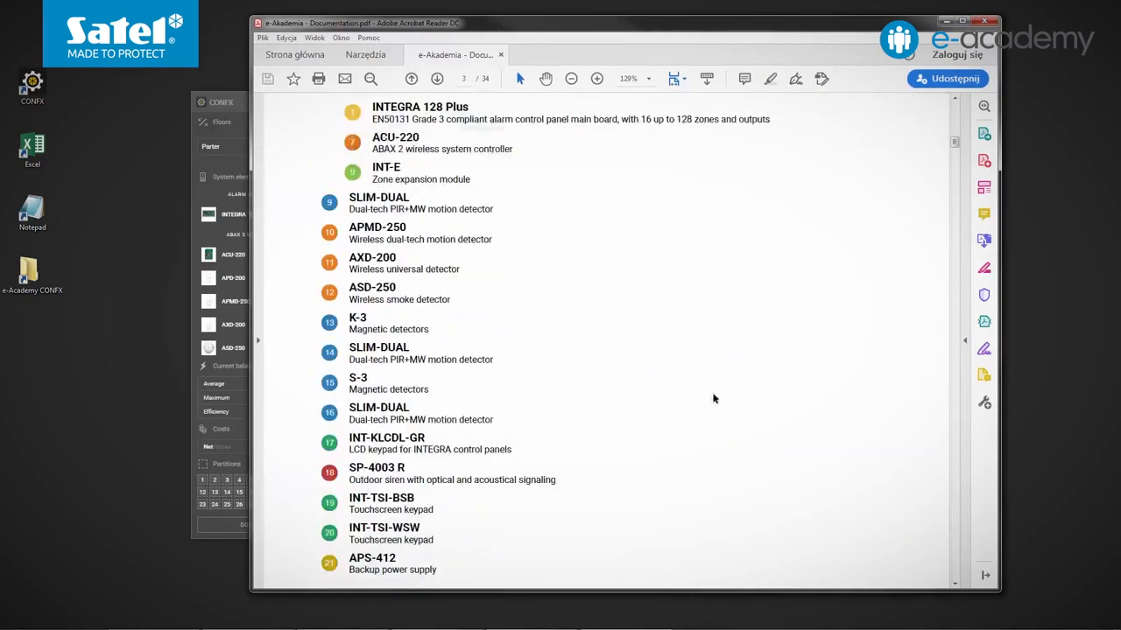
{"action": "scroll", "coordinate": [713, 398], "scroll_direction": "down", "scroll_amount": 4}
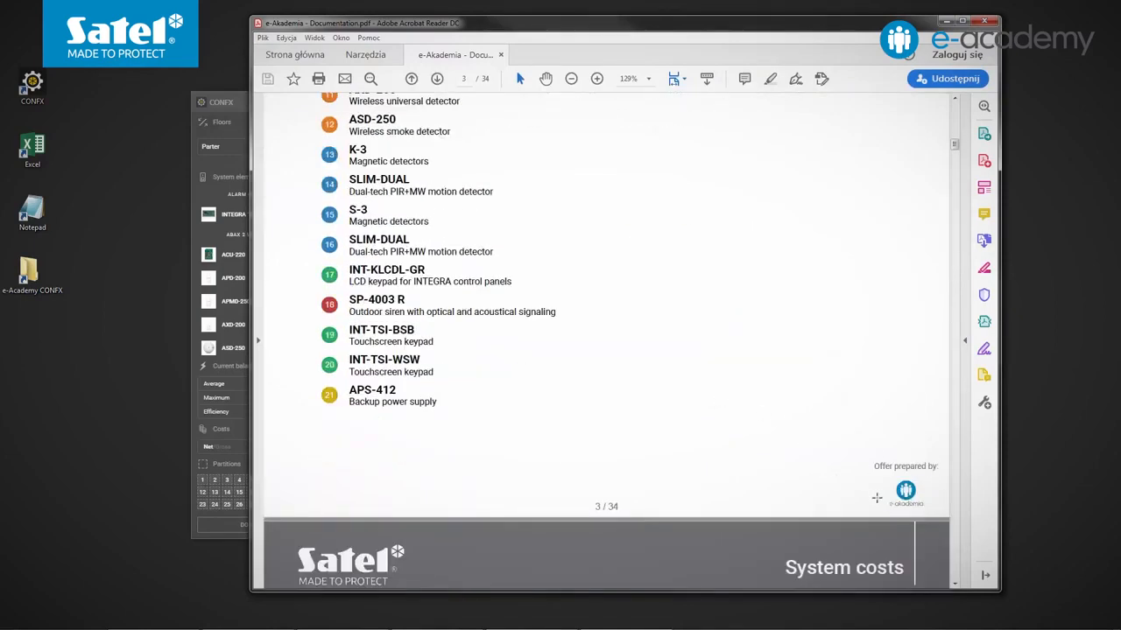
{"action": "scroll", "coordinate": [663, 473], "scroll_direction": "down", "scroll_amount": 20}
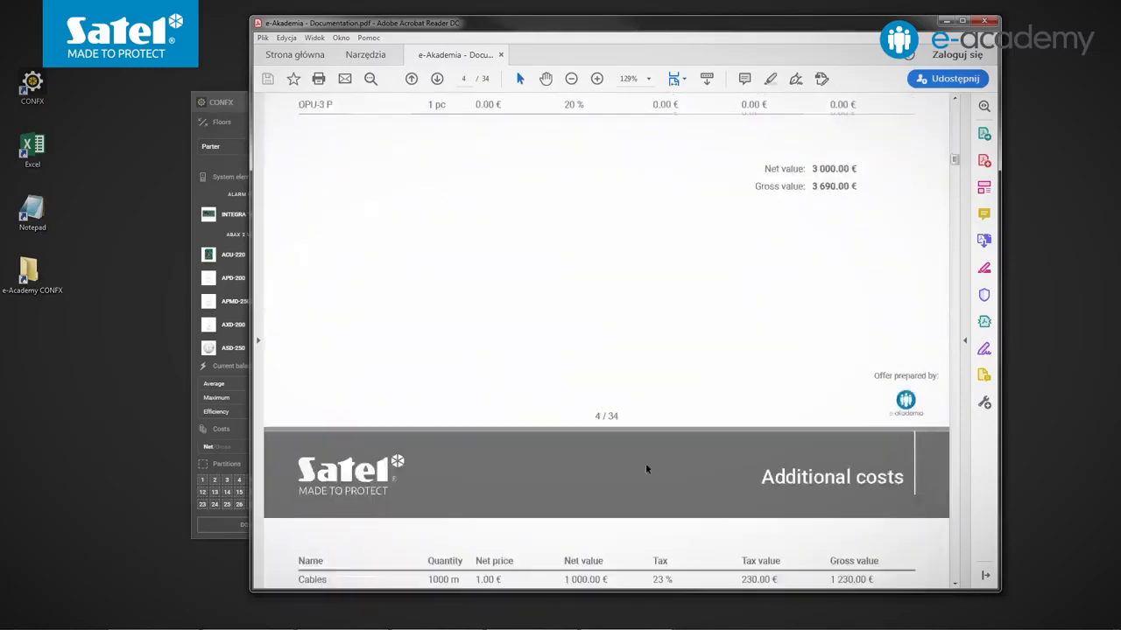
{"action": "scroll", "coordinate": [646, 468], "scroll_direction": "down", "scroll_amount": 15}
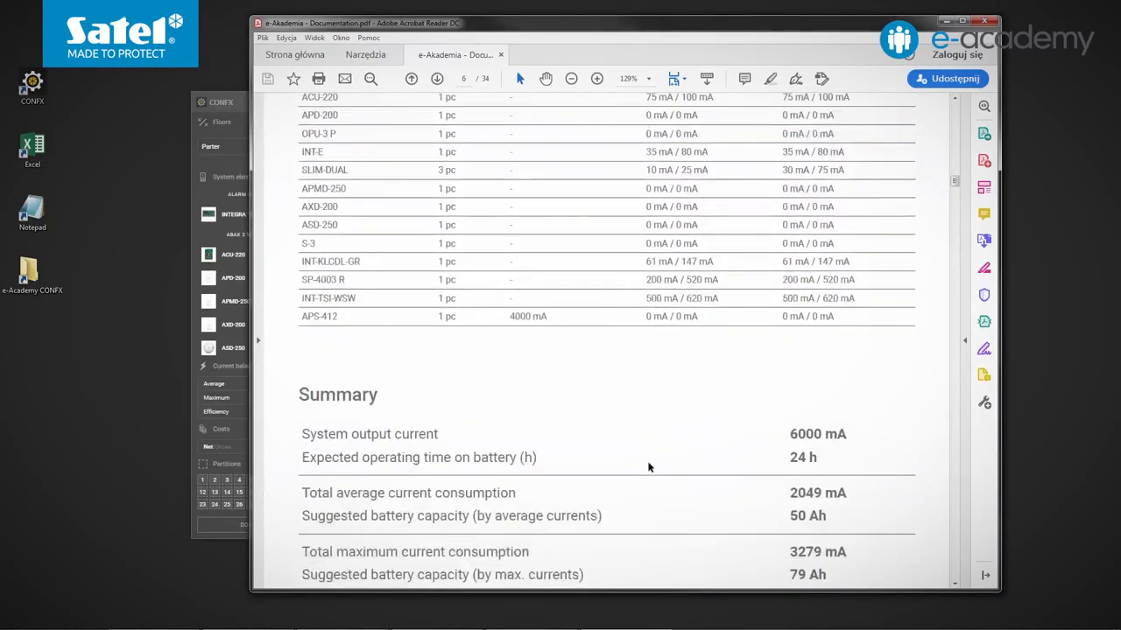
{"action": "scroll", "coordinate": [648, 465], "scroll_direction": "down", "scroll_amount": 12}
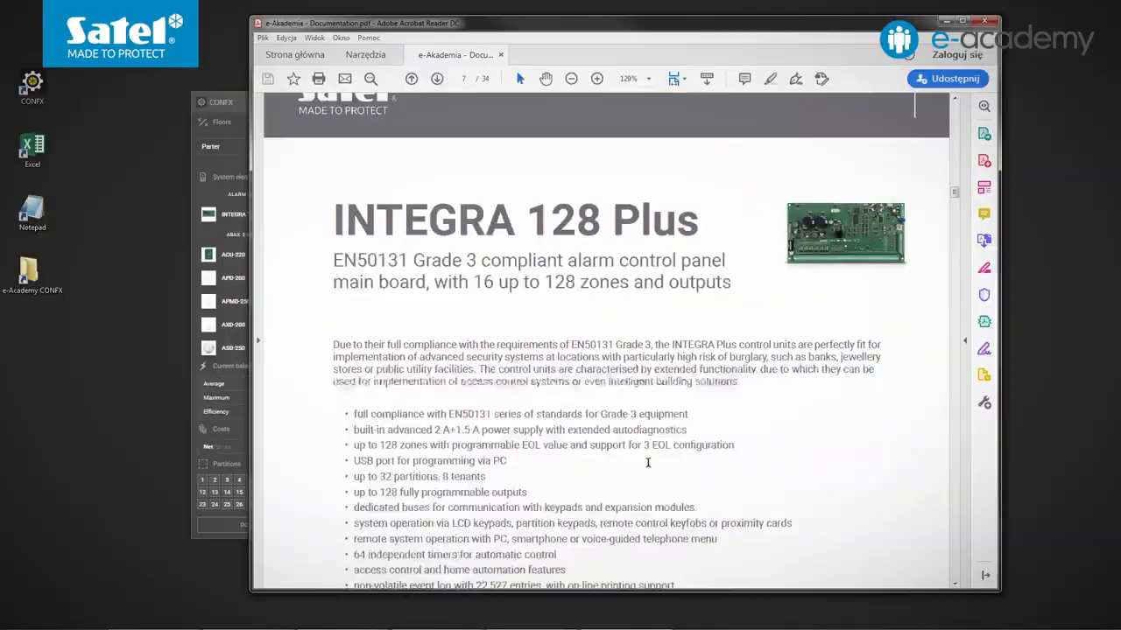